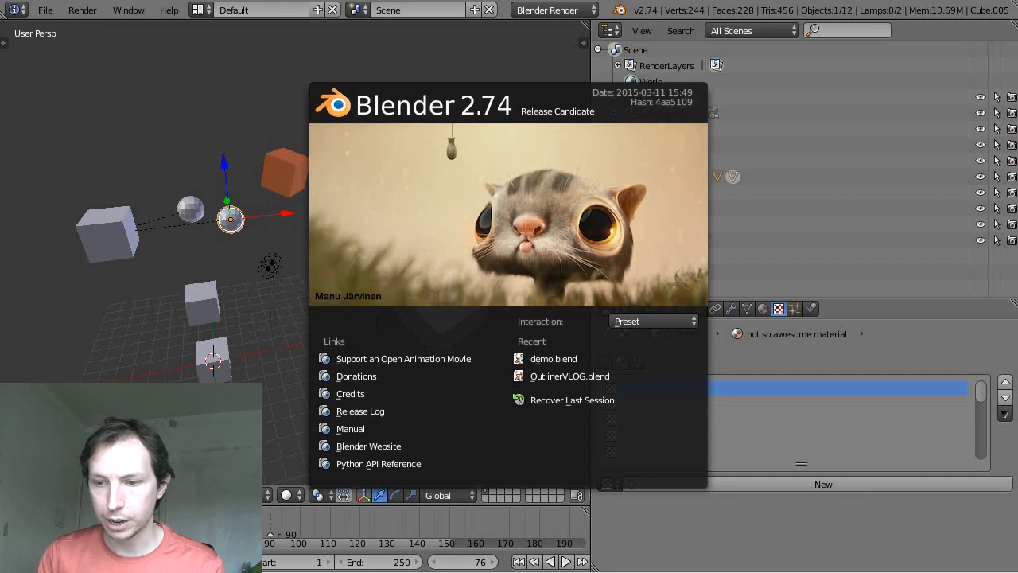
View the comment about outliner box selection in Windows Photo Viewer, and return to Blender with the splash screen dismissed.
key("alt+Tab")
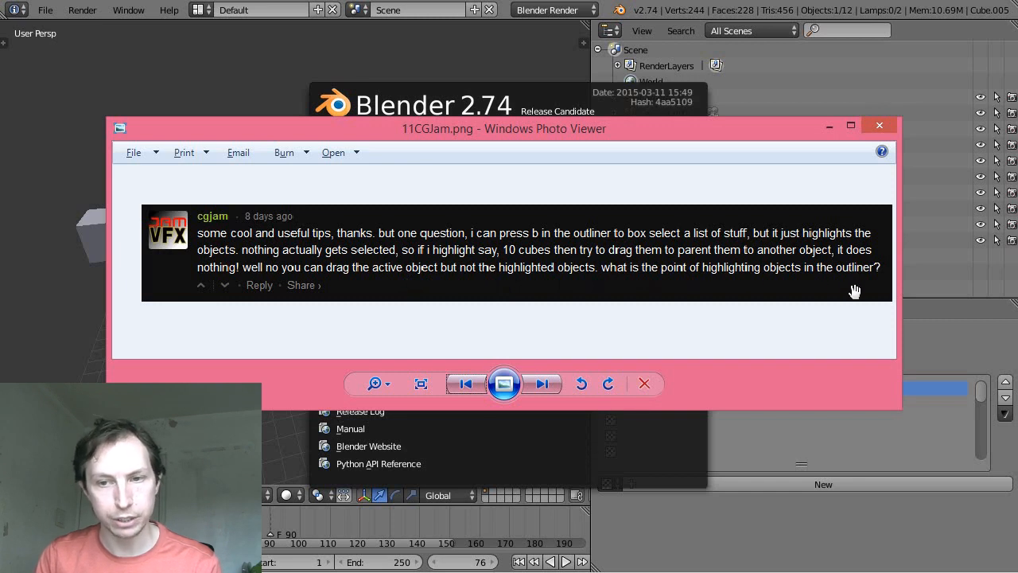
left_click(497, 76)
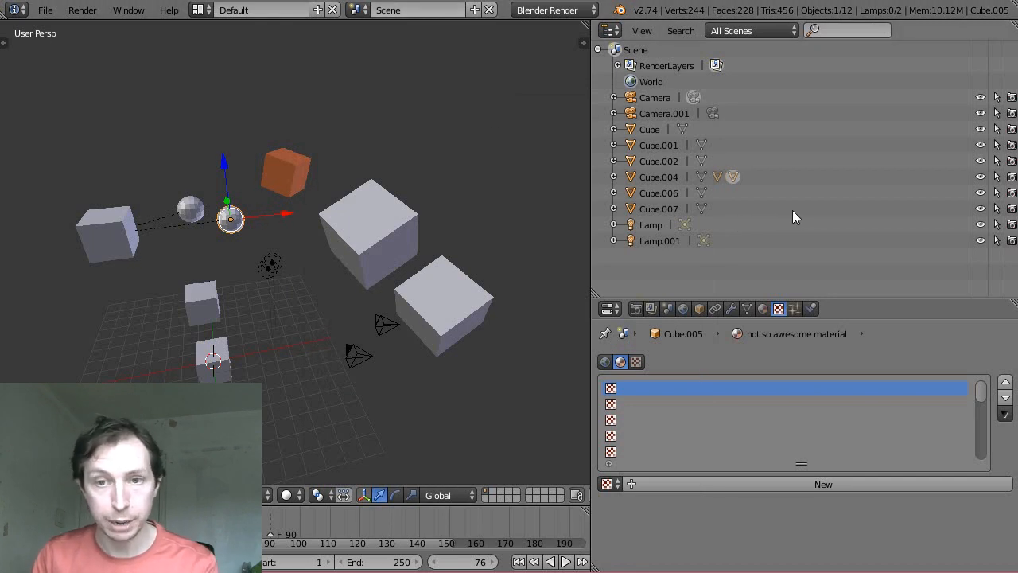
Box-select Cube, Cube.001, Cube.002 and Cube.004 in the outliner and try to parent them to Cube.006.
key("b")
left_click_drag(626, 127, 774, 183)
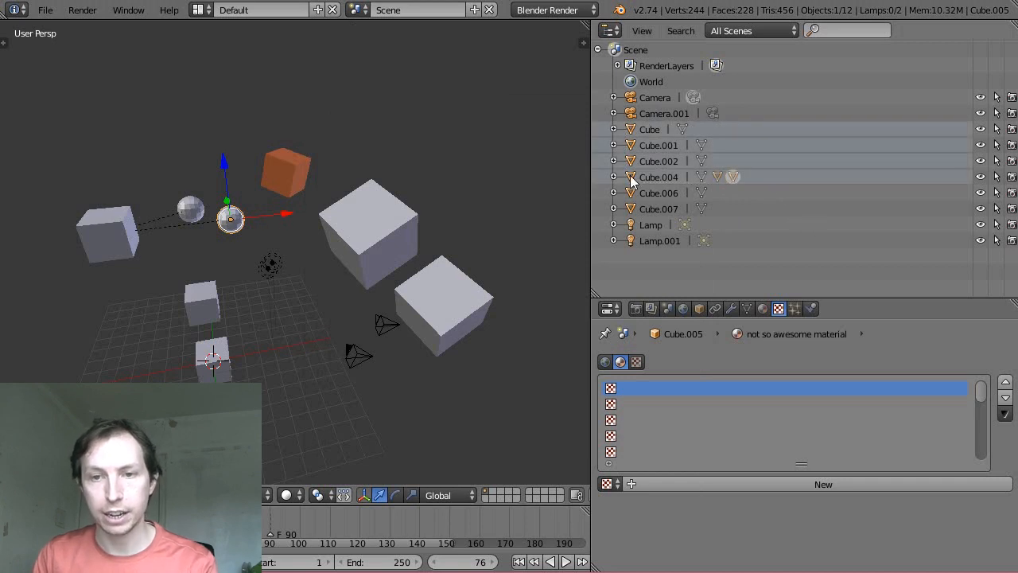
left_click_drag(632, 177, 633, 198)
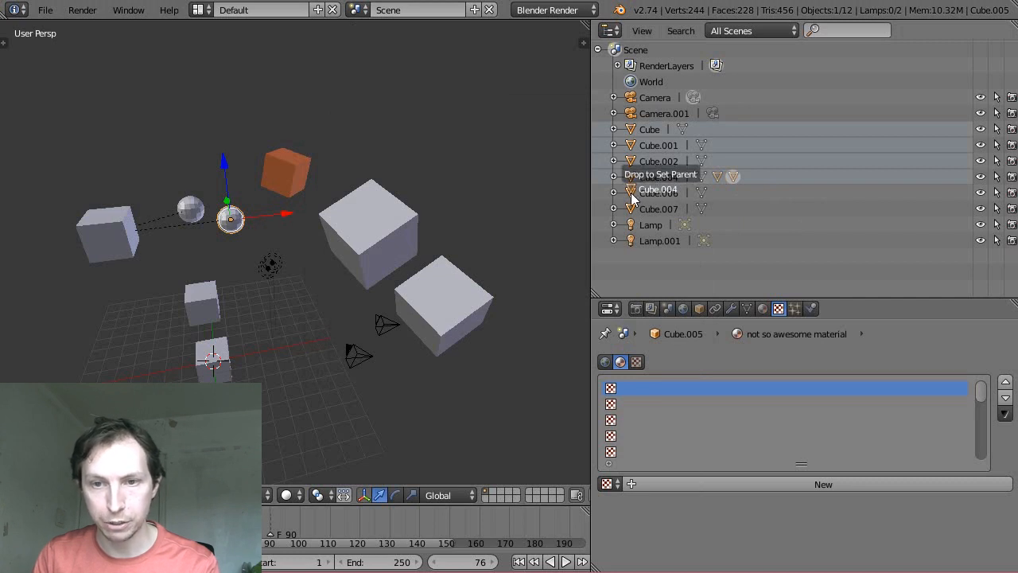
left_click_drag(632, 198, 634, 199)
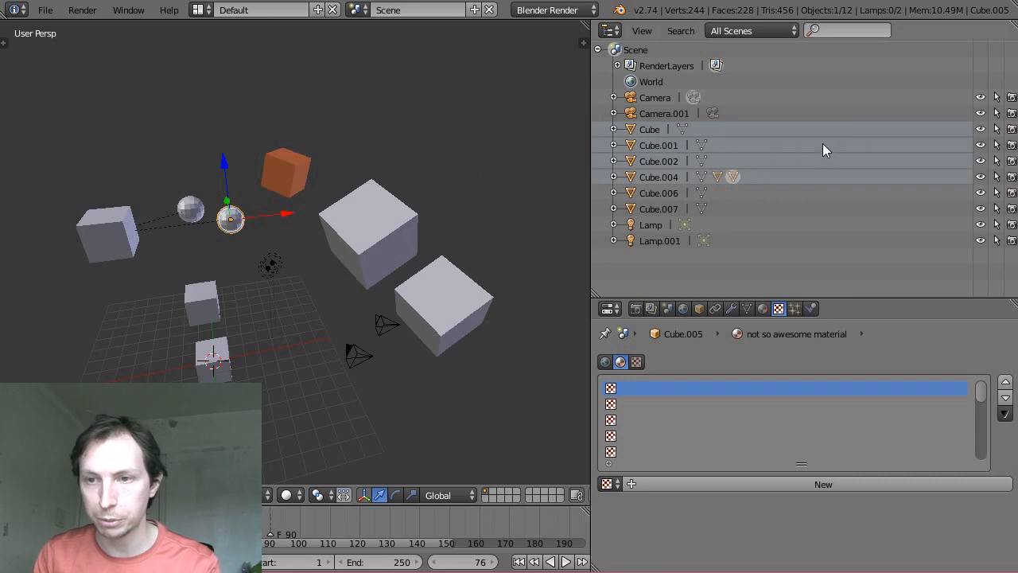
Toggle renderability and viewport visibility of the highlighted cubes off and back on, and clear the outliner highlighting.
key("r")
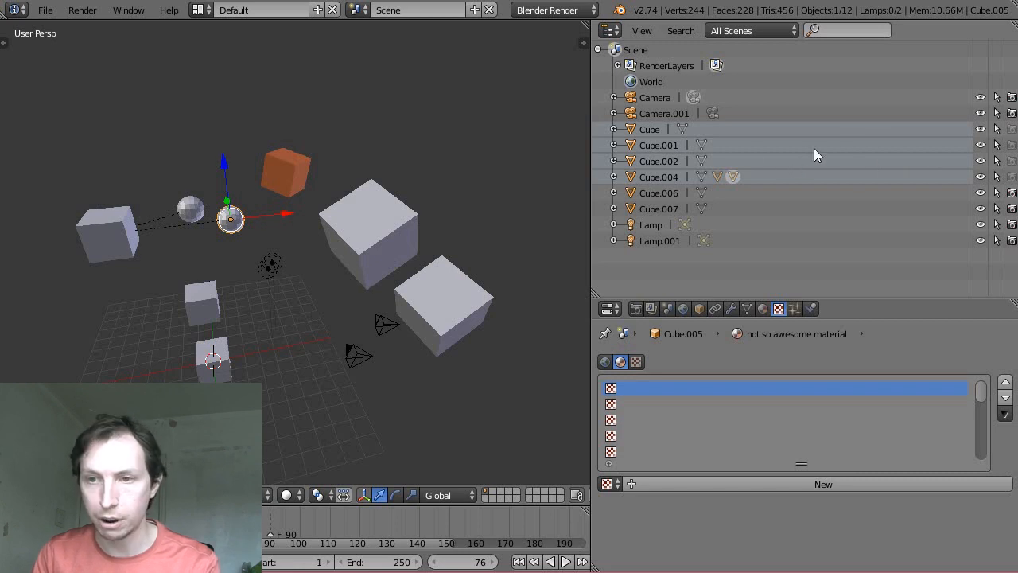
key("r")
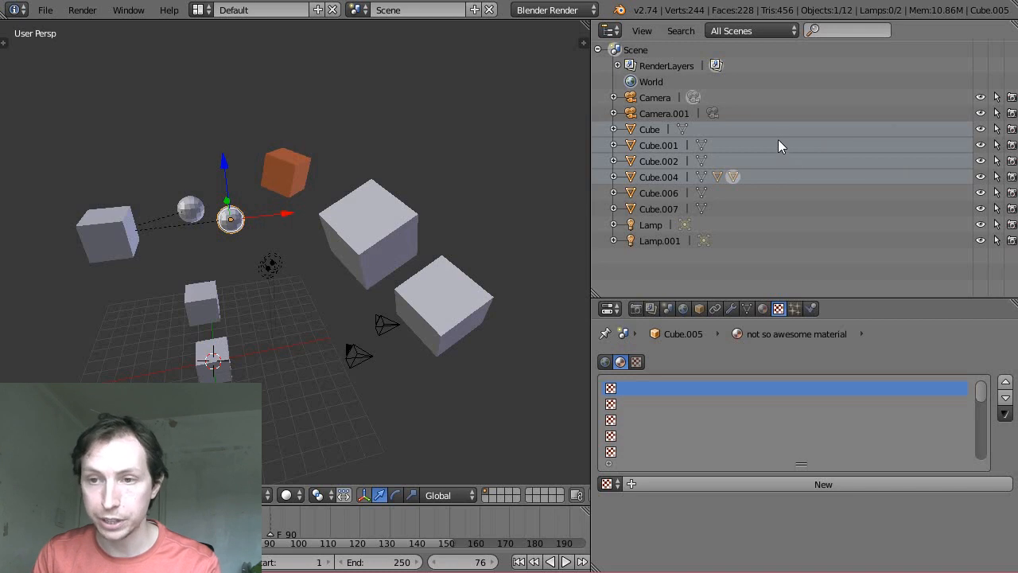
key("v")
key("v")
key("v")
key("v")
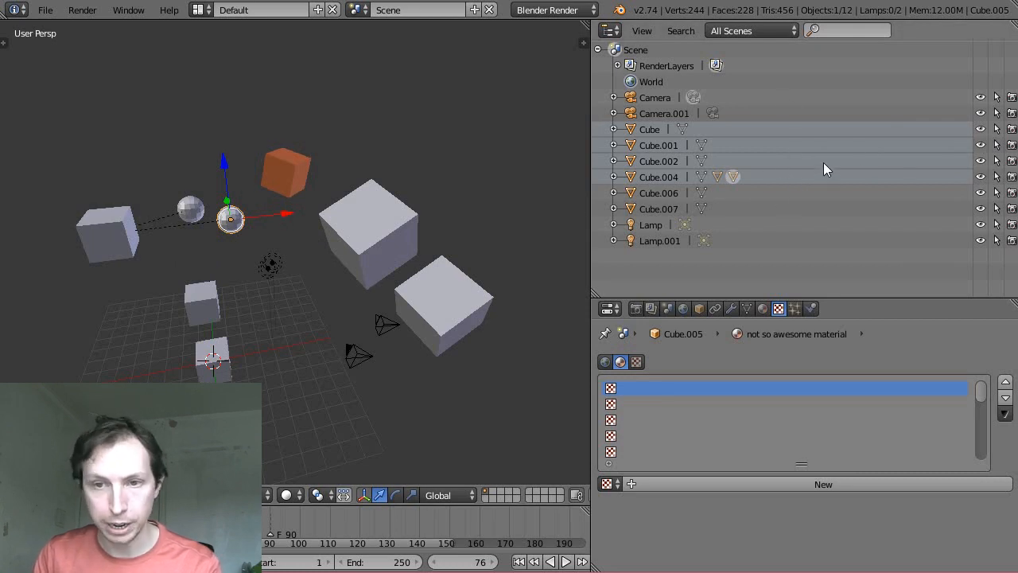
key("a")
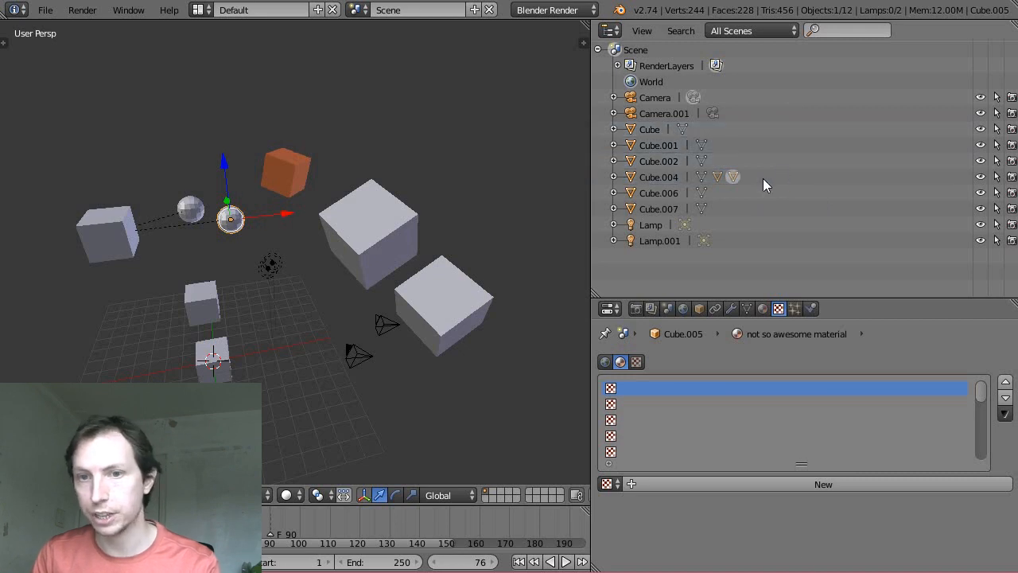
View the next comment image, about assigning materials by dropping them on objects, in Windows Photo Viewer and return to Blender.
key("alt+Tab")
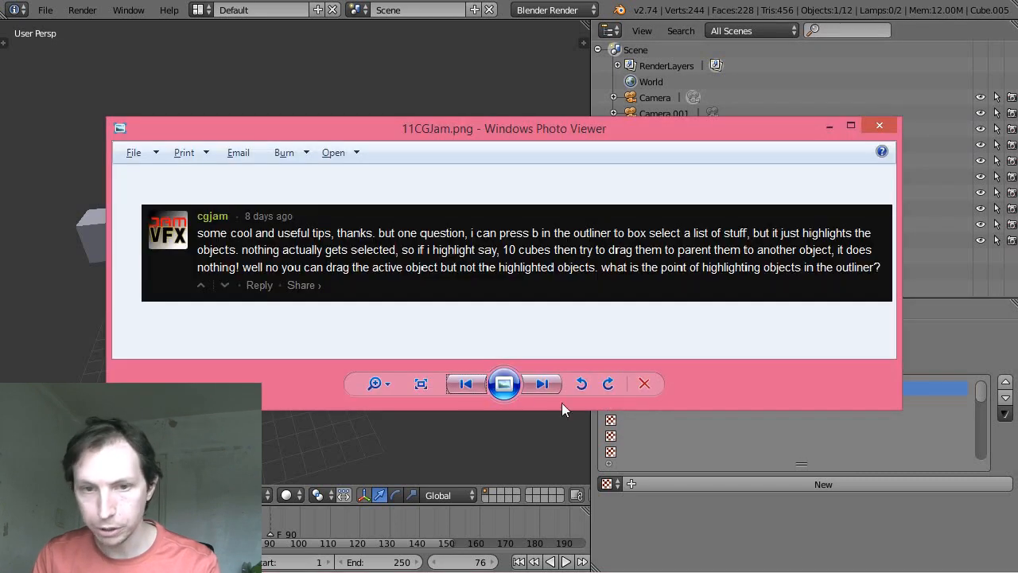
left_click(542, 385)
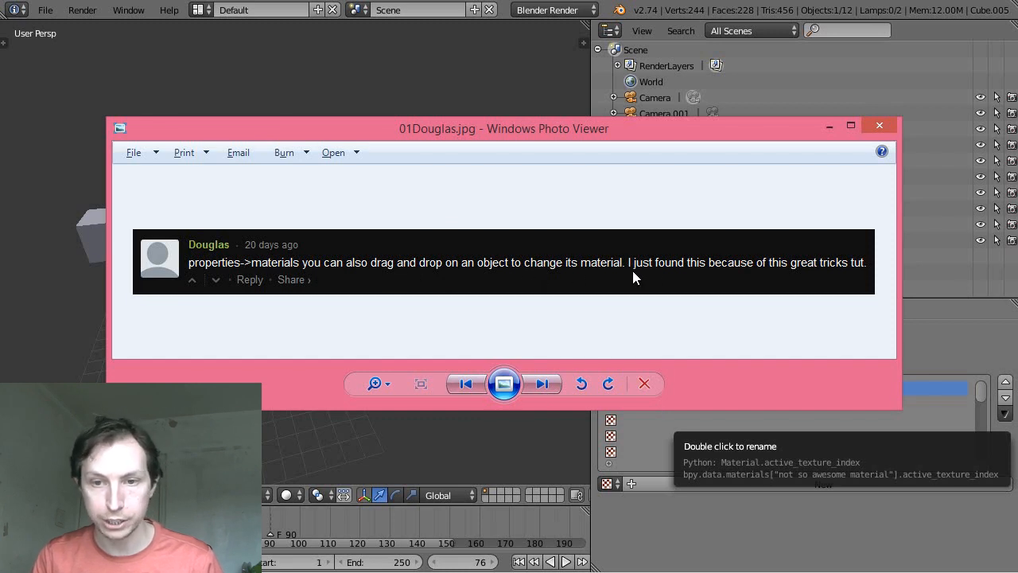
left_click(878, 125)
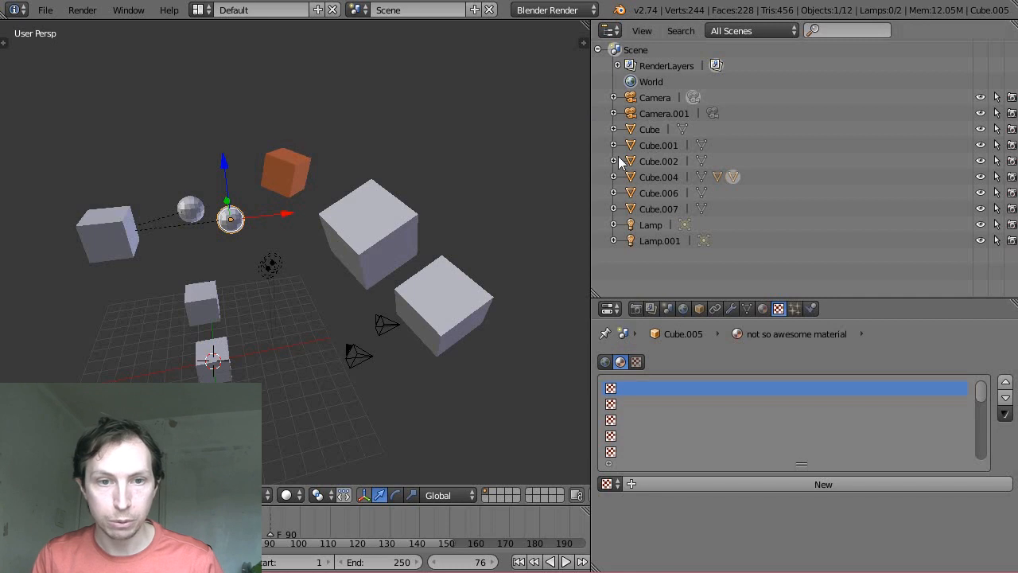
Expand Cube.001 and its mesh data in the outliner and select its awesome material.
left_click(613, 144)
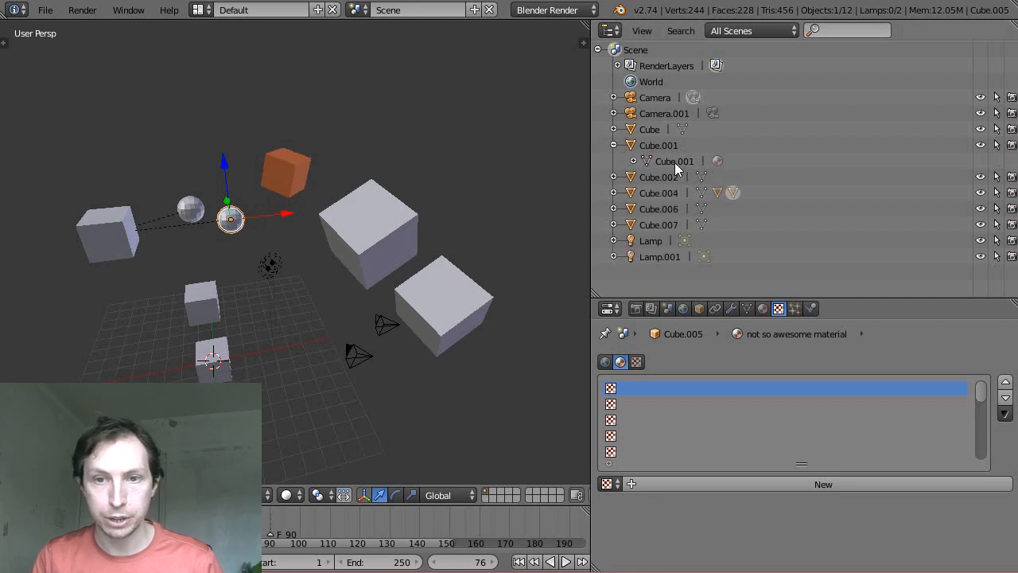
left_click(634, 161)
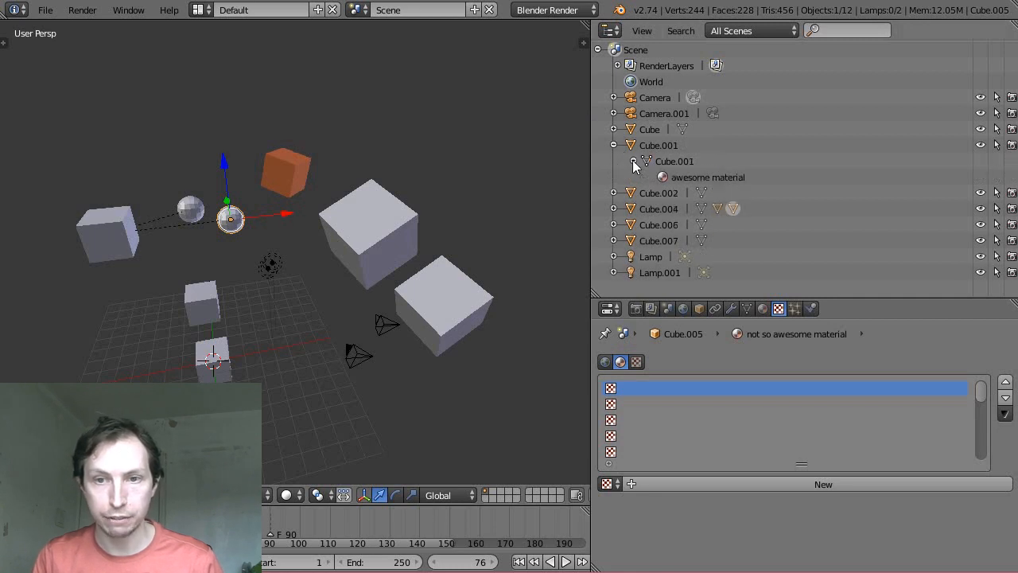
left_click(676, 177)
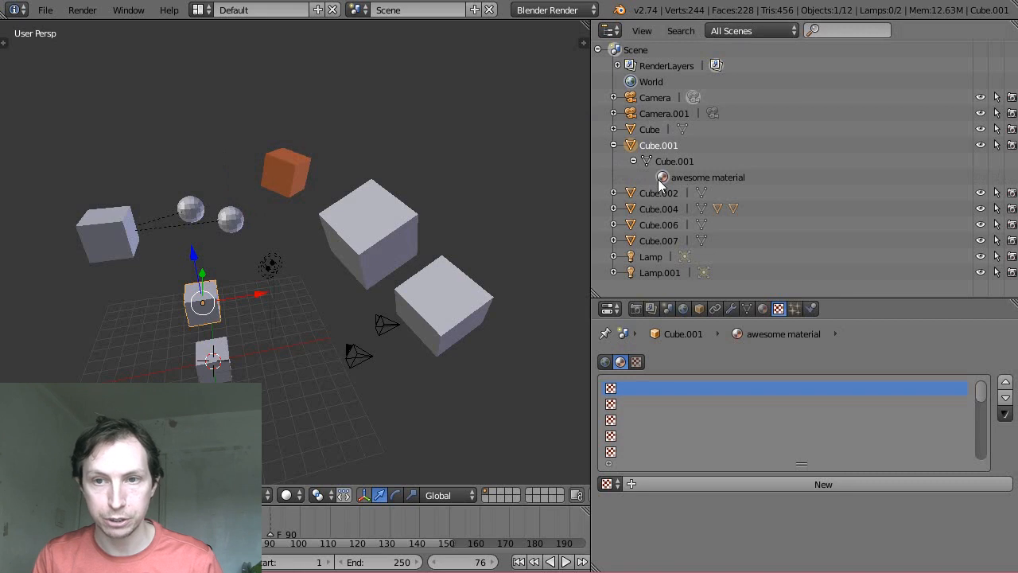
Select the sphere Cube.005 in the viewport and show its material properties.
left_click(228, 223)
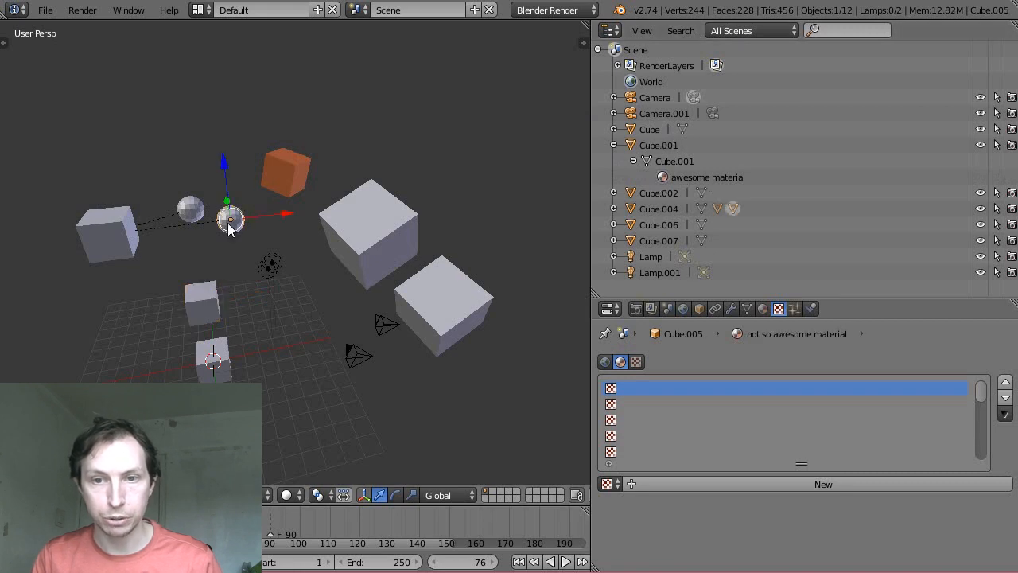
left_click(195, 211)
left_click(231, 221)
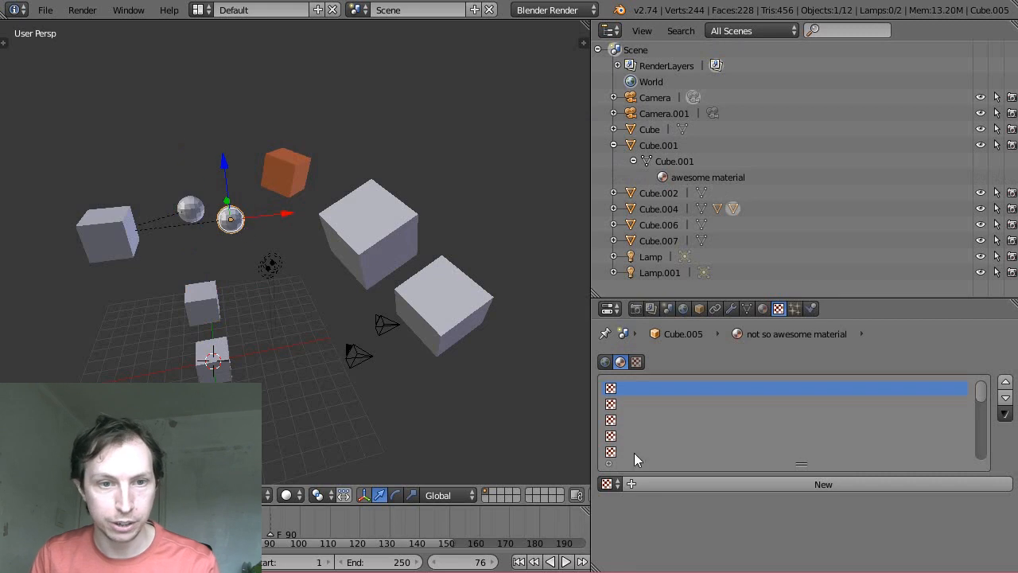
left_click(763, 311)
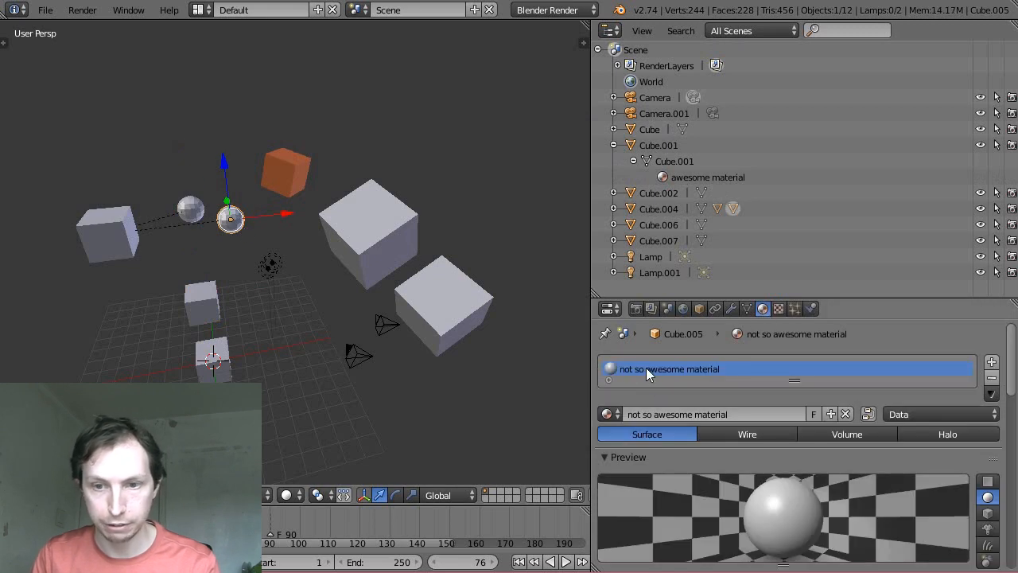
Assign awesome material from the outliner to the sphere Cube.003, and undo the assignment.
left_click(204, 211)
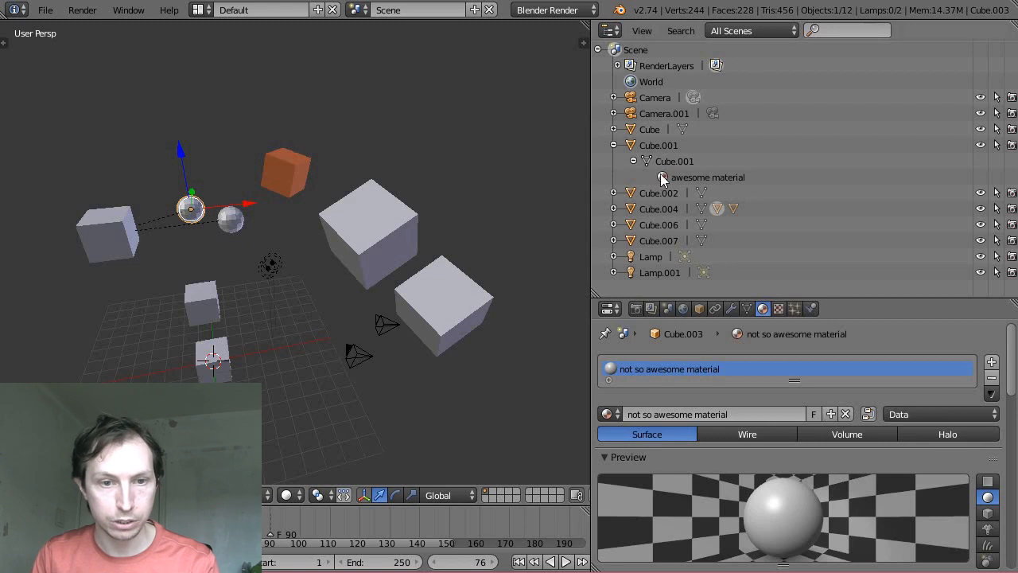
left_click_drag(663, 176, 194, 215)
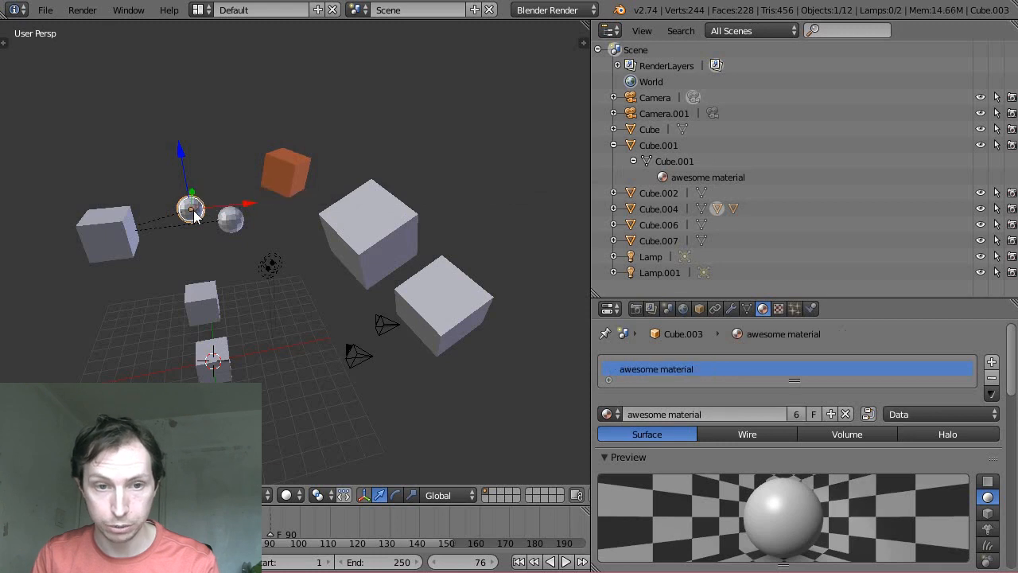
key("ctrl+z")
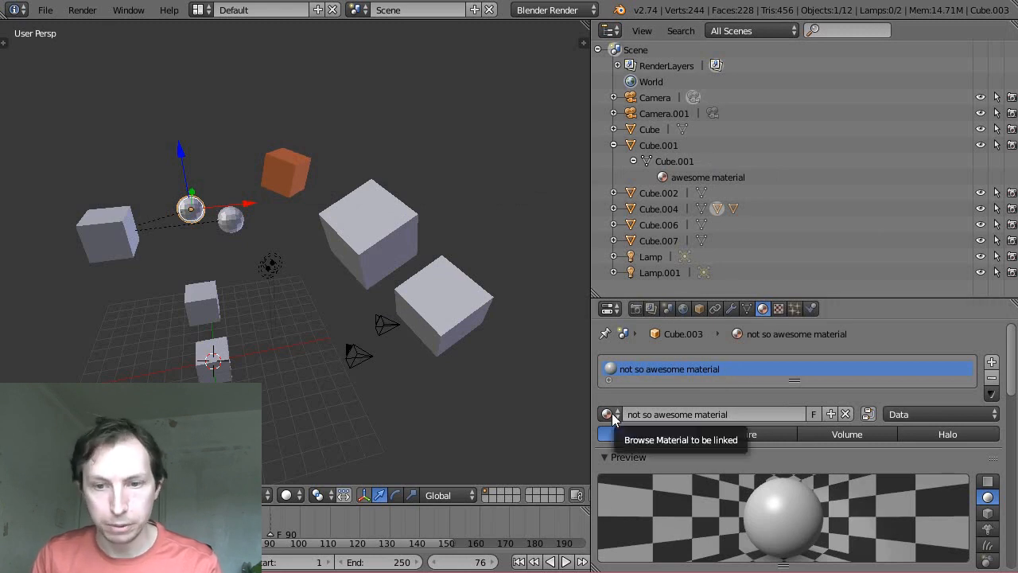
Assign not so awesome material from the material properties of the sphere Cube.003 to Cube.001 in the viewport.
left_click_drag(609, 413, 206, 225)
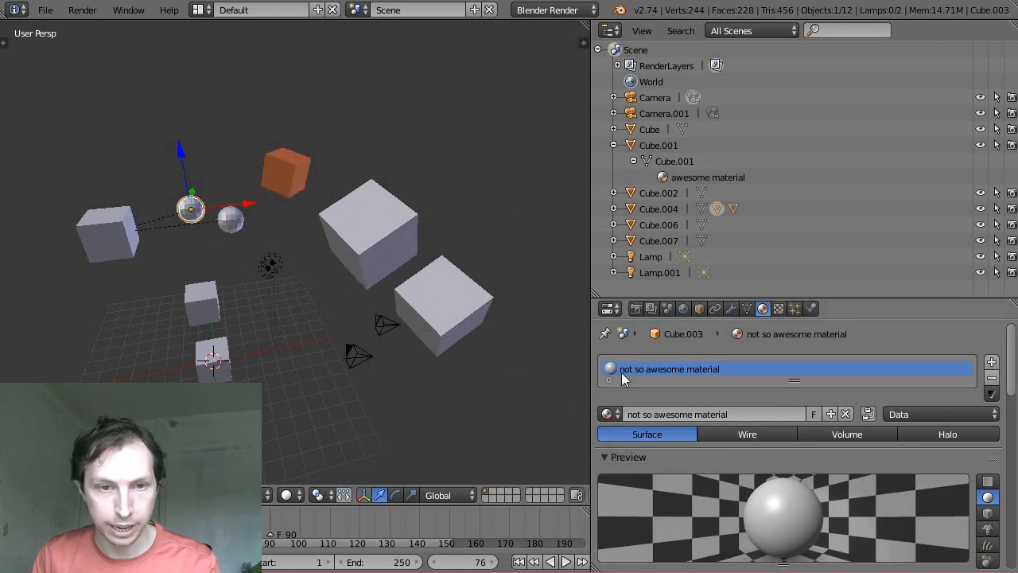
left_click(648, 148)
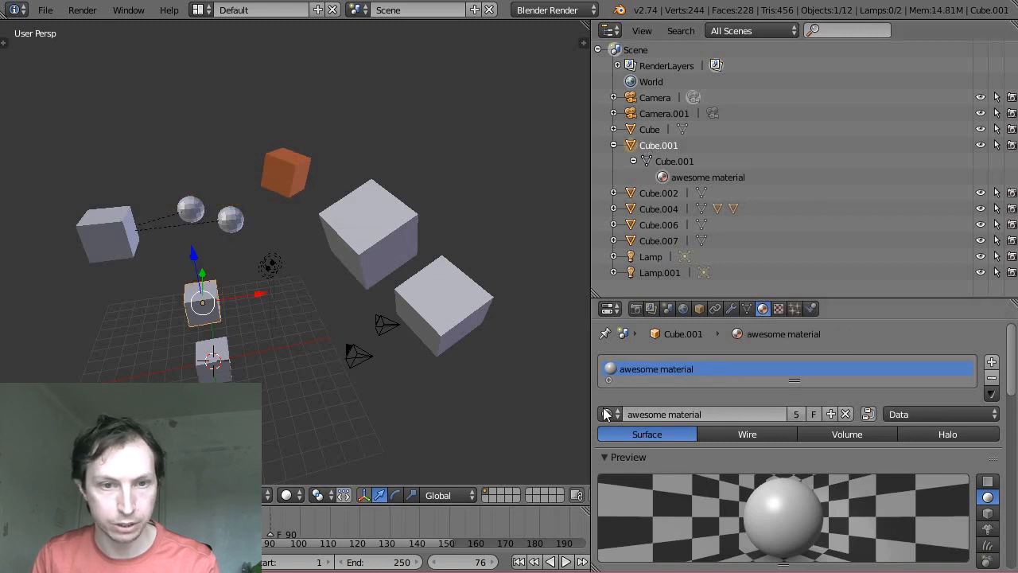
right_click(190, 210)
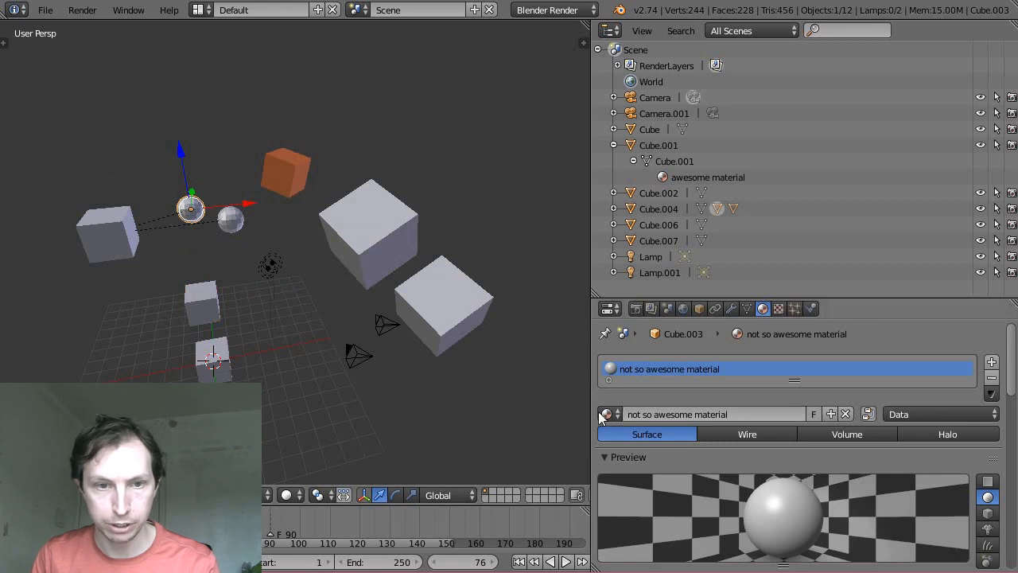
left_click_drag(611, 415, 201, 307)
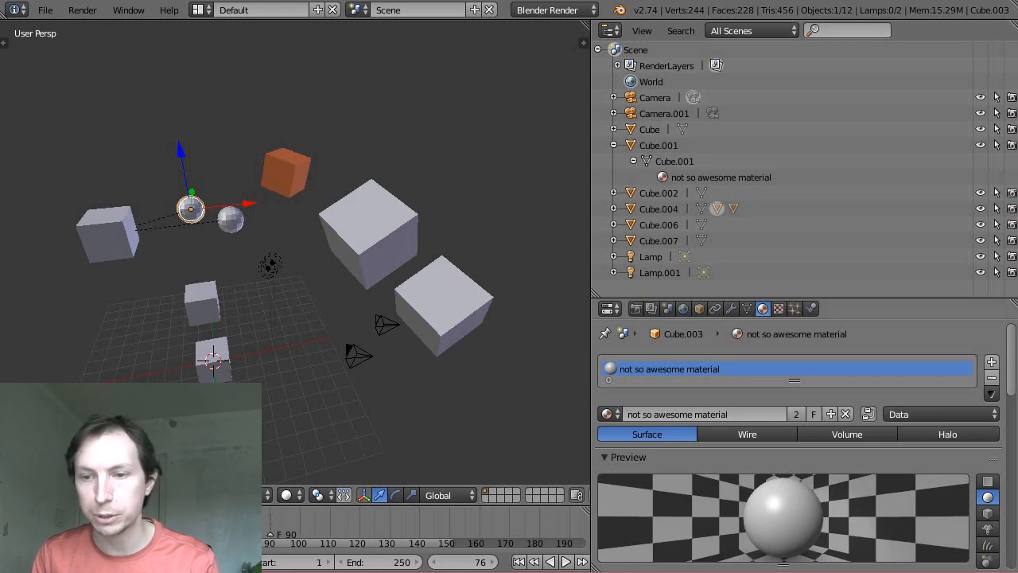
View the comment about outliner searching in Windows Photo Viewer, and search Blender's outliner for "awesome".
key("alt+Tab")
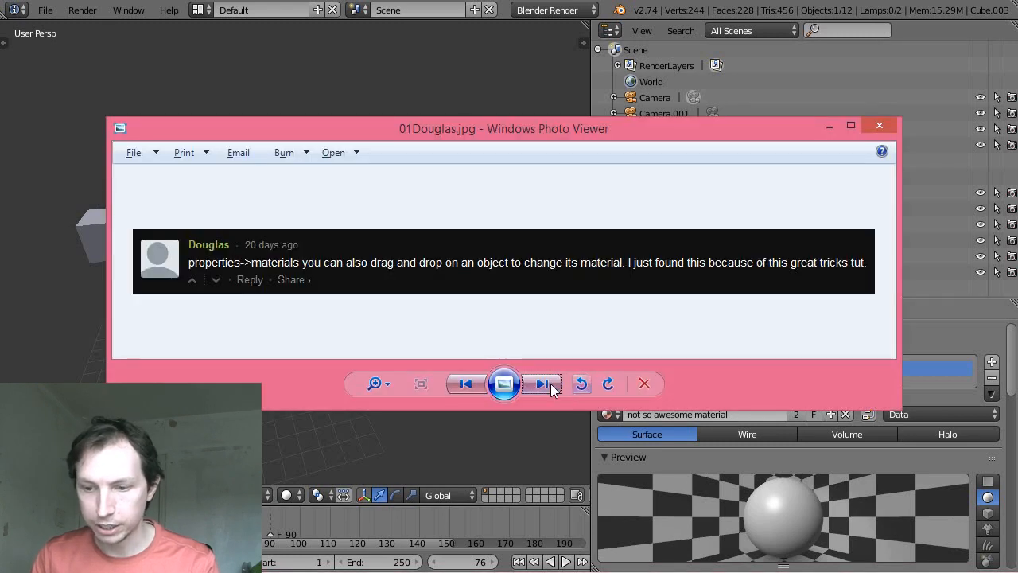
key("Right")
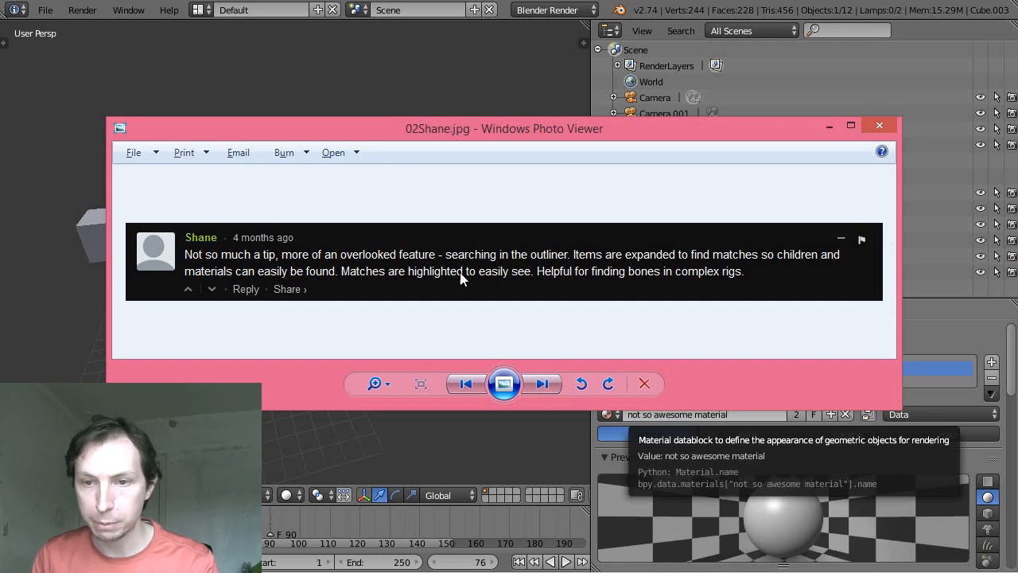
left_click(829, 30)
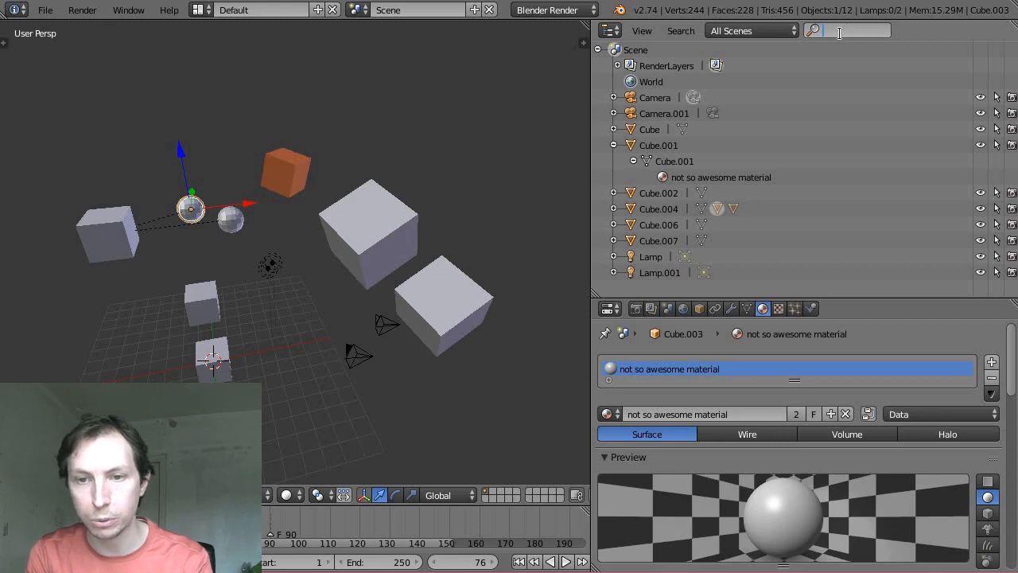
type("awesome")
key("Return")
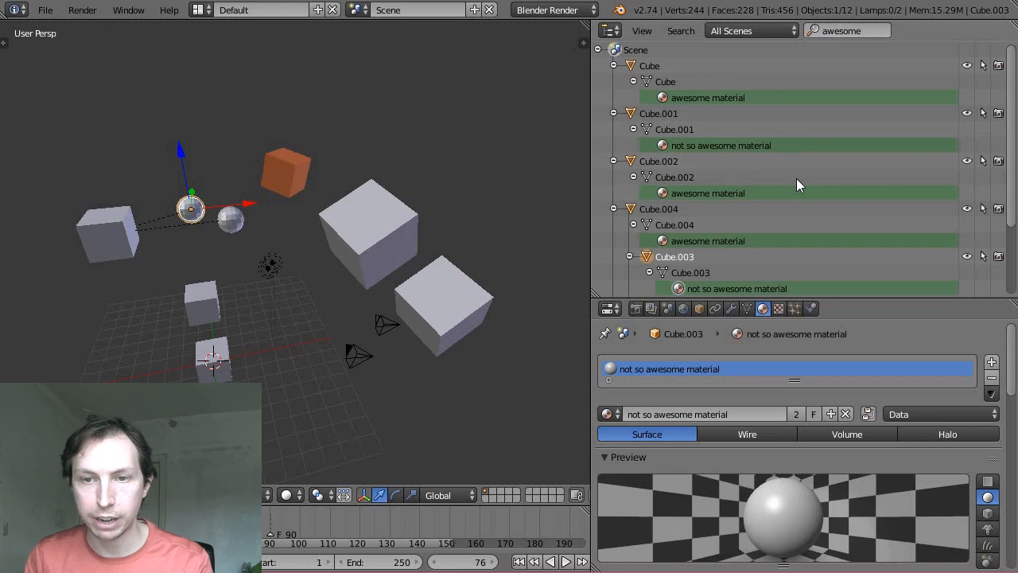
Inspect the search matches in a maximized outliner, and clear the search and restore the normal layout.
key("shift+space")
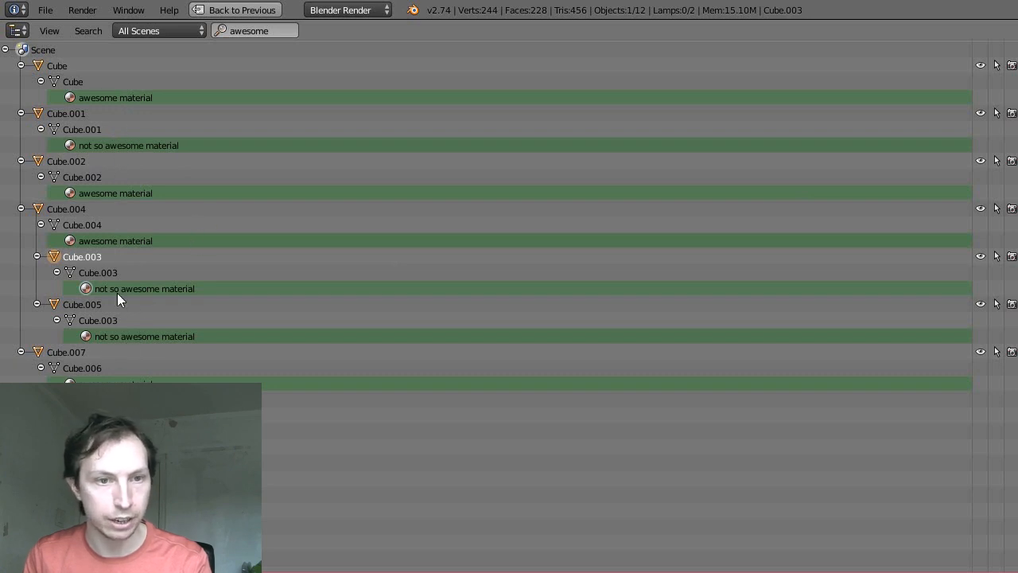
left_click(291, 34)
key("BackSpace")
key("Return")
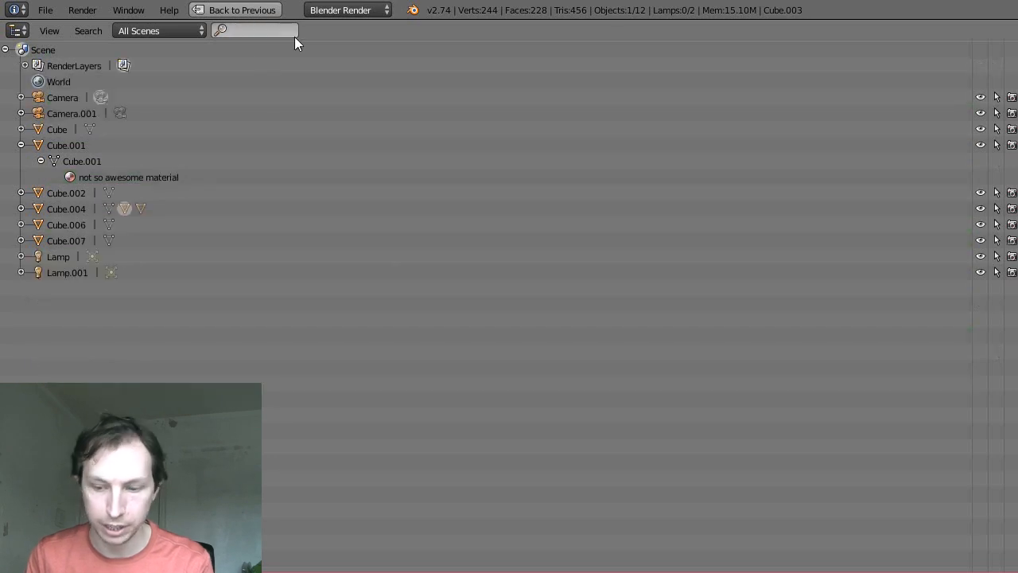
key("ctrl+Up")
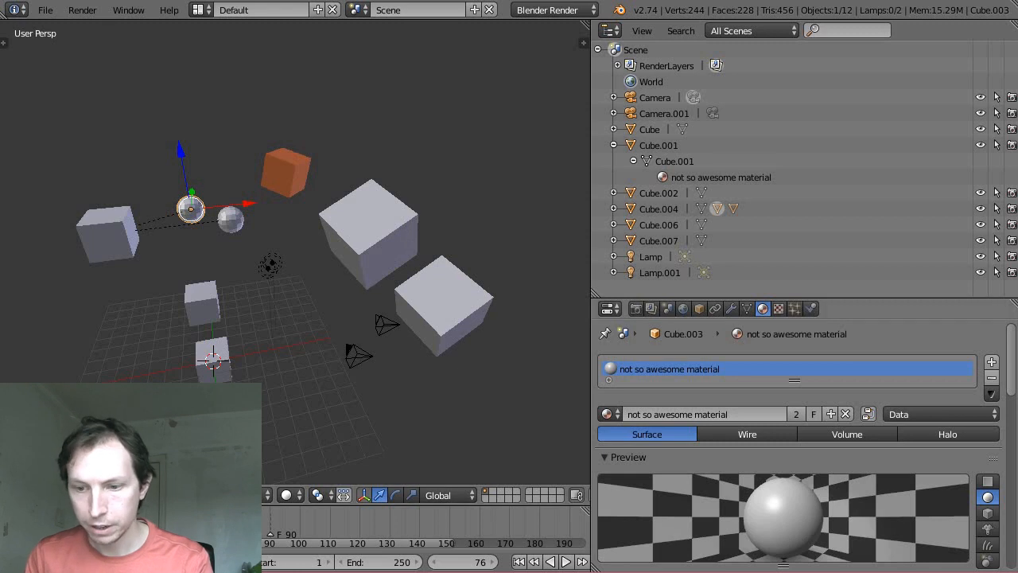
View the next comment image, 03a_1D.jpg, in Windows Photo Viewer and return to Blender.
key("alt+Tab")
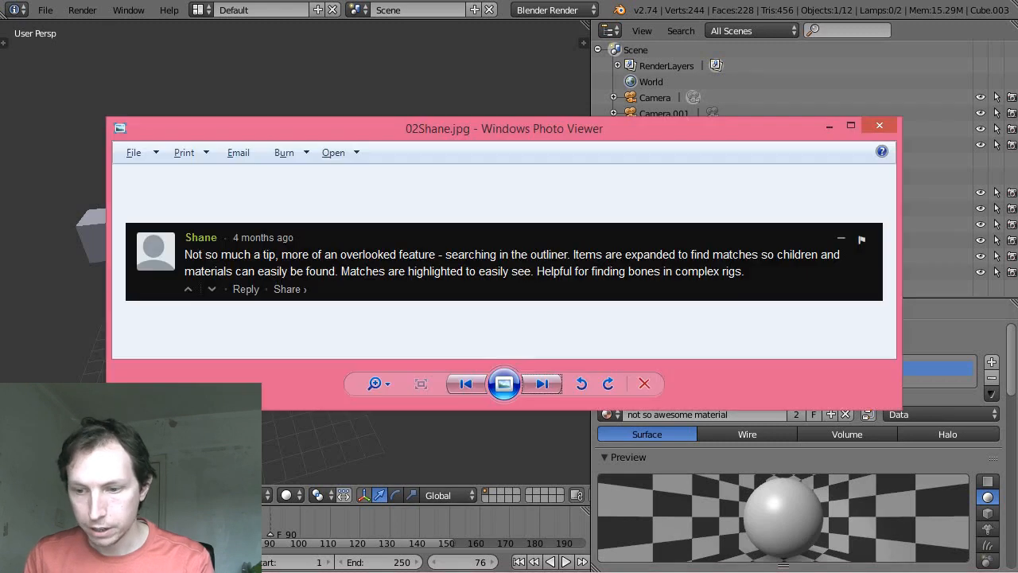
left_click(549, 389)
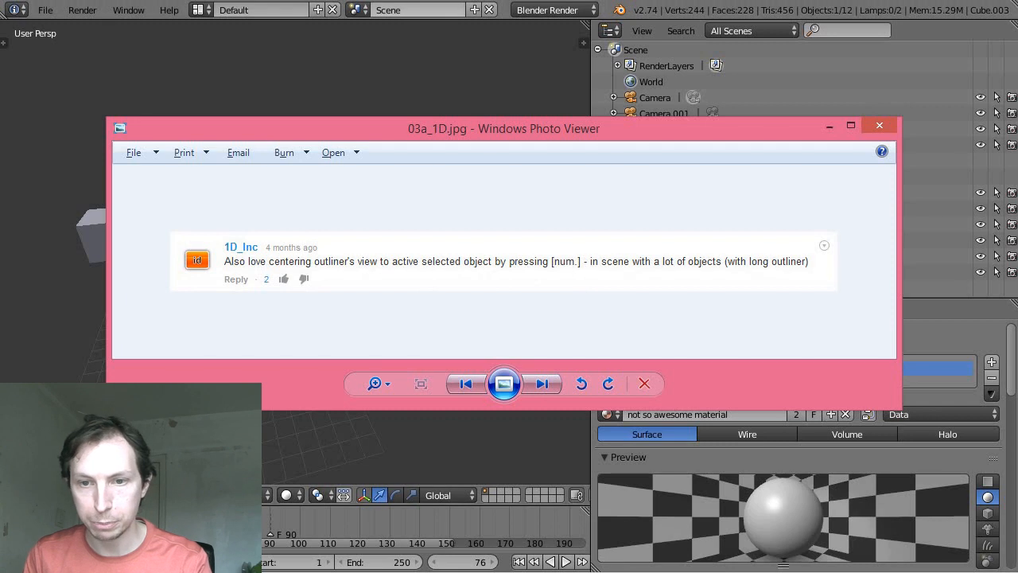
key("alt+Tab")
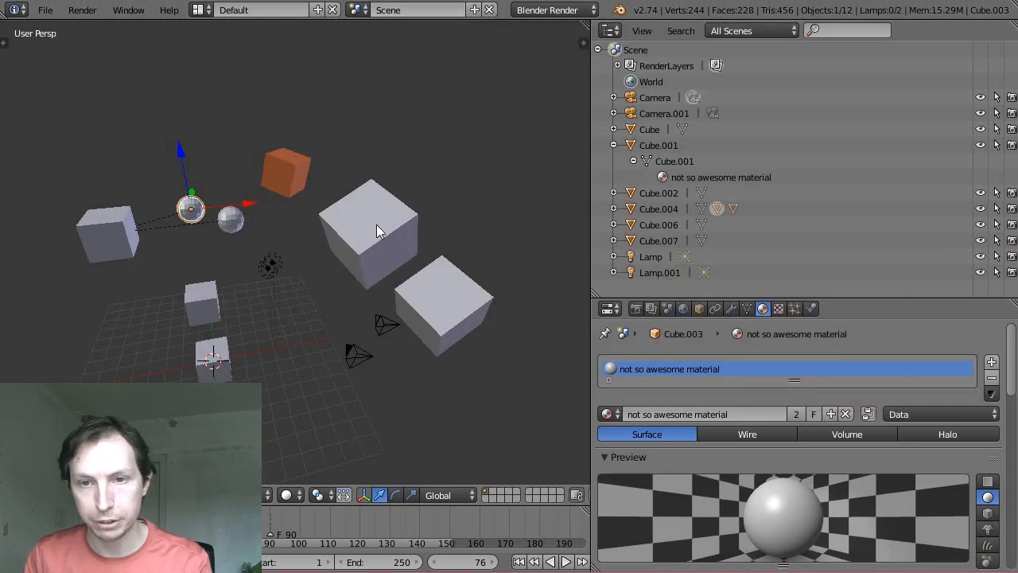
Reduce the outliner's height, and bring the entry of the lamp selected in the viewport into view there.
left_click_drag(717, 296, 718, 143)
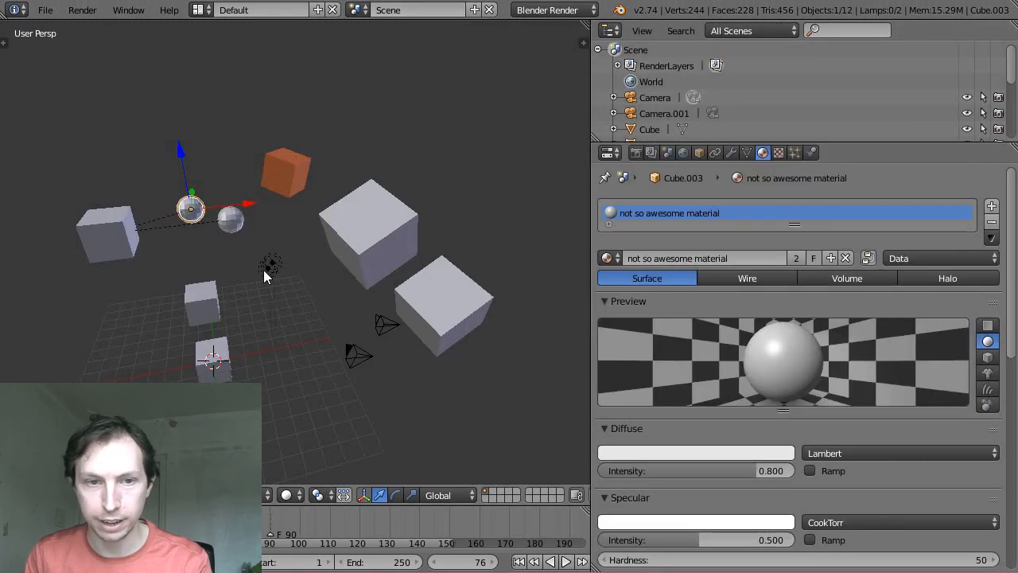
right_click(268, 267)
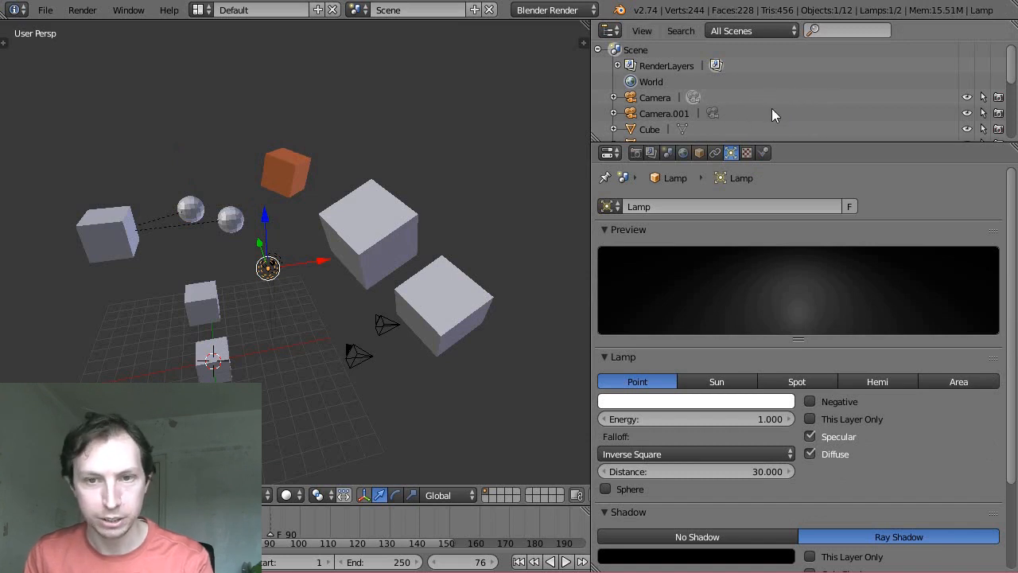
scroll(772, 108, "down", 5)
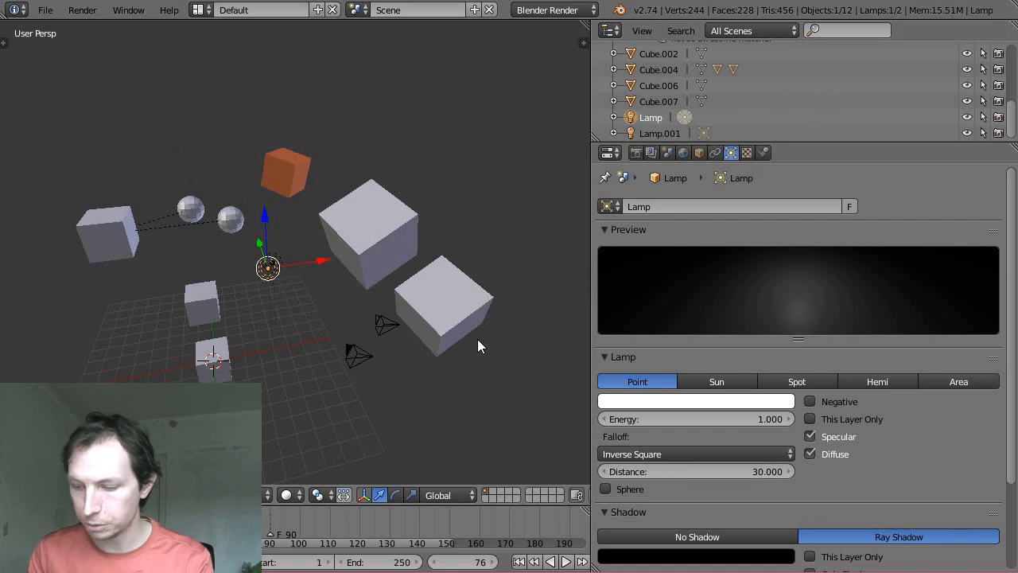
View the next comment image, about renaming objects in the outliner, in Windows Photo Viewer and return to Blender.
key("alt+Tab")
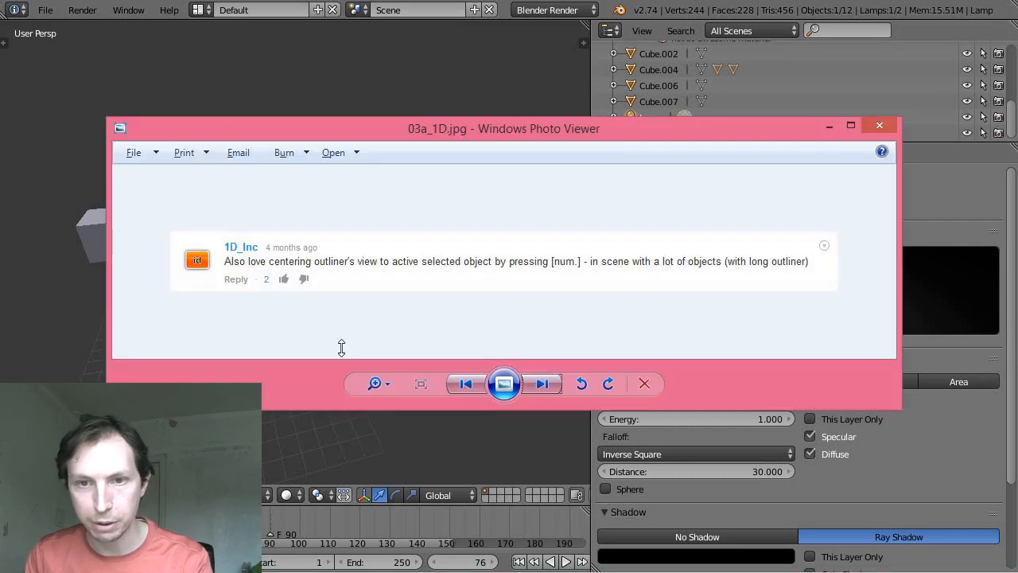
left_click(544, 383)
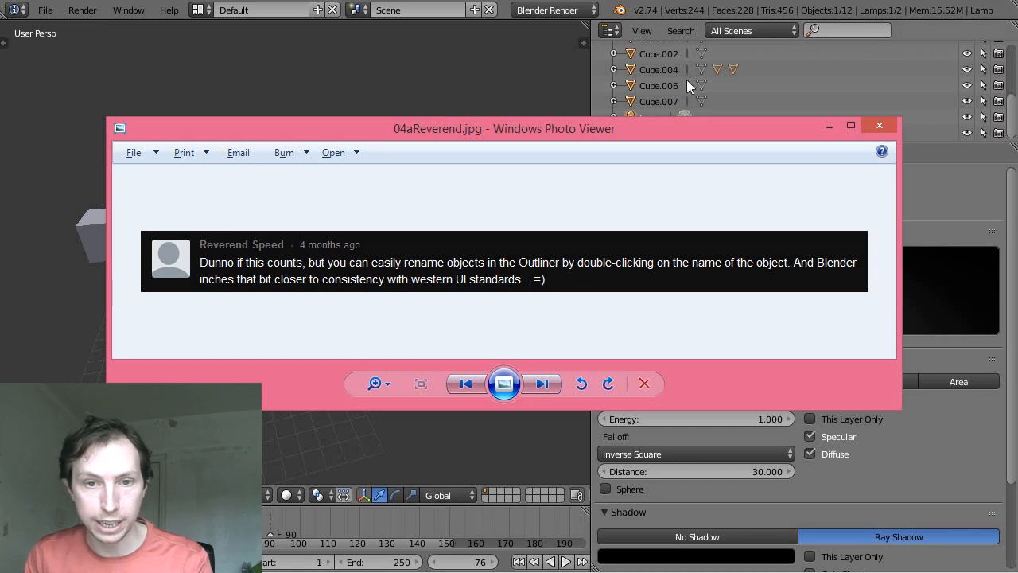
key("alt+Tab")
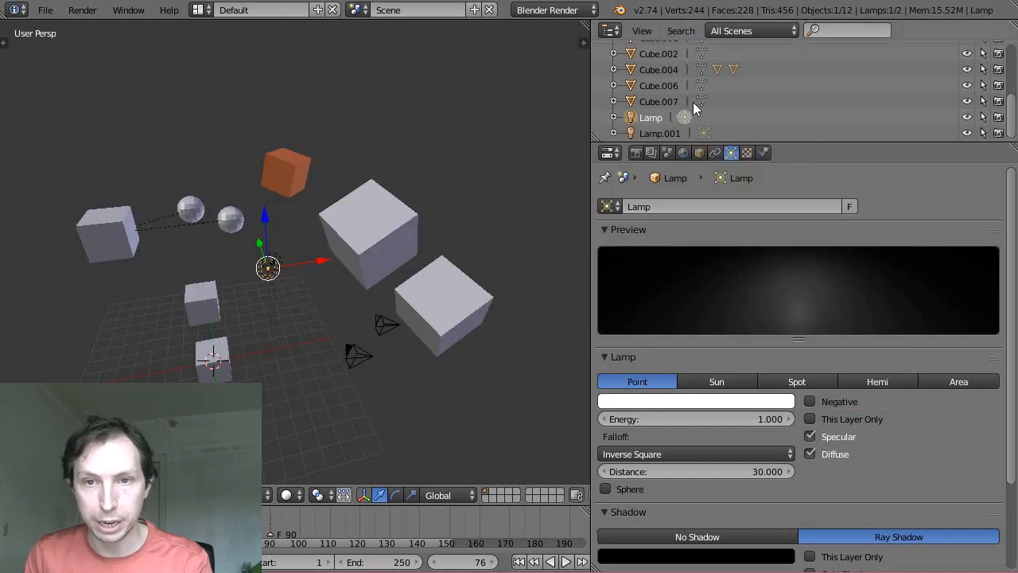
Rename the selected Lamp object in the outliner as "Lamp of Awesomeness".
double_click(654, 118)
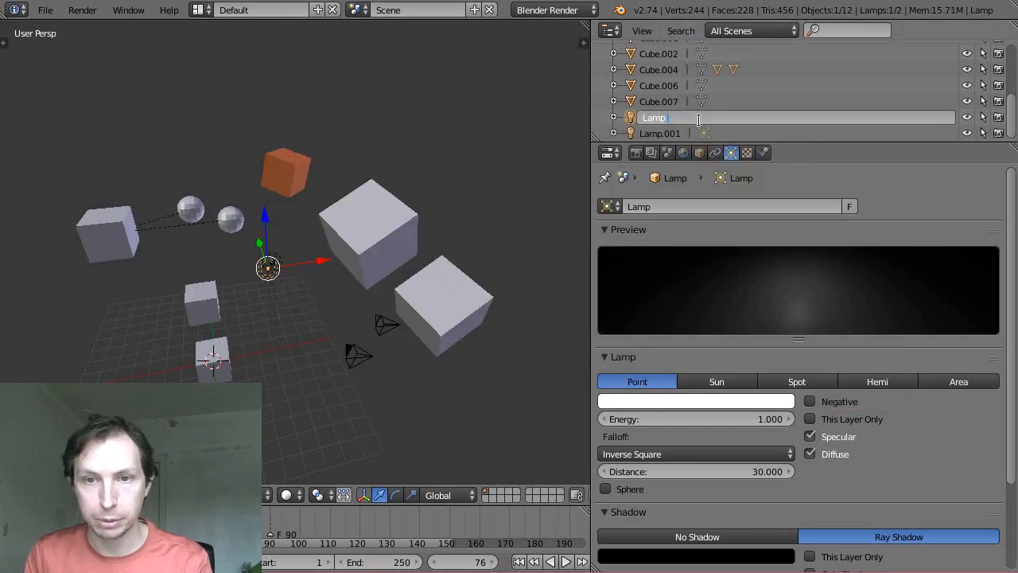
type("A")
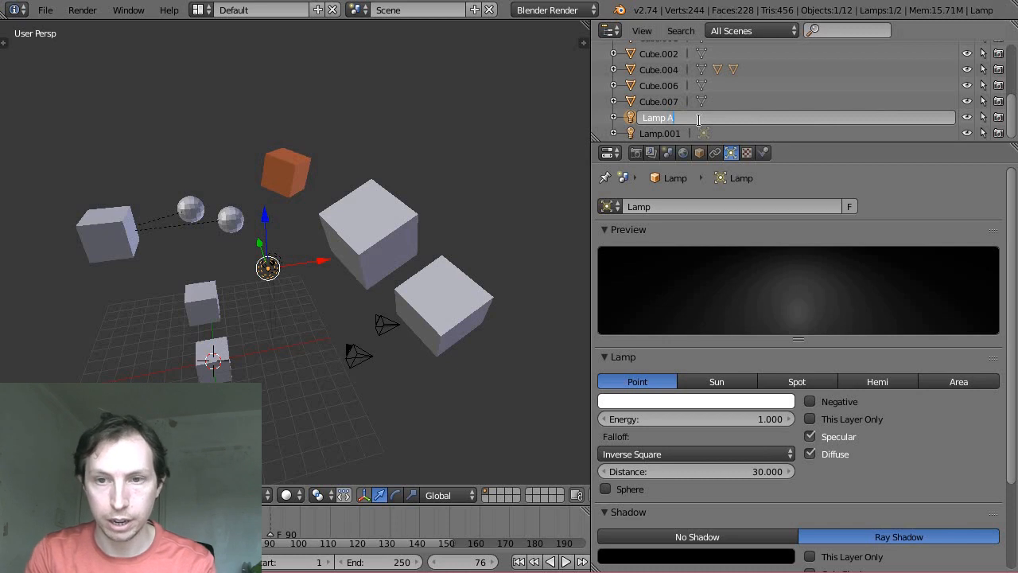
key("BackSpace")
type("of Awesomeness")
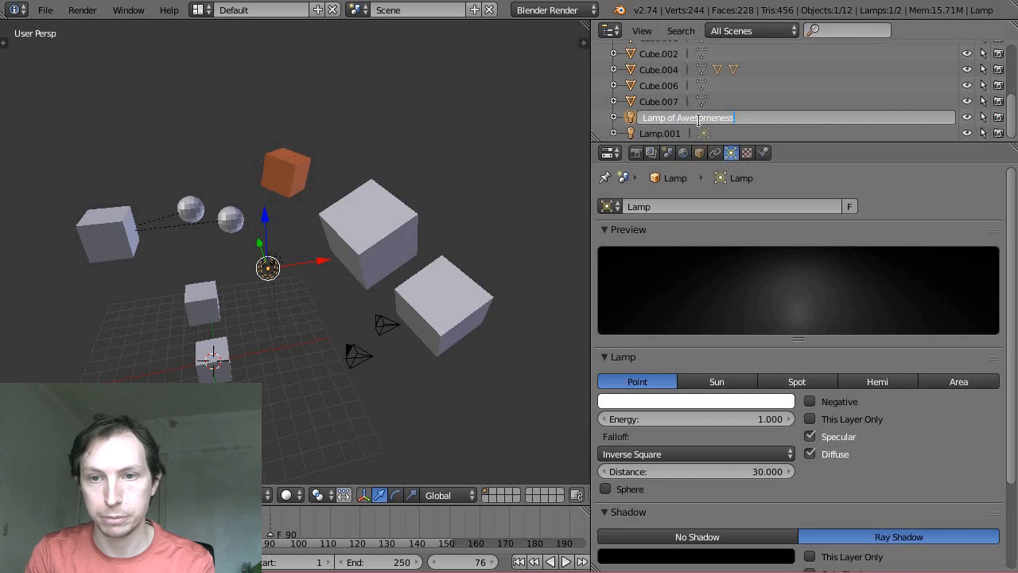
key("Return")
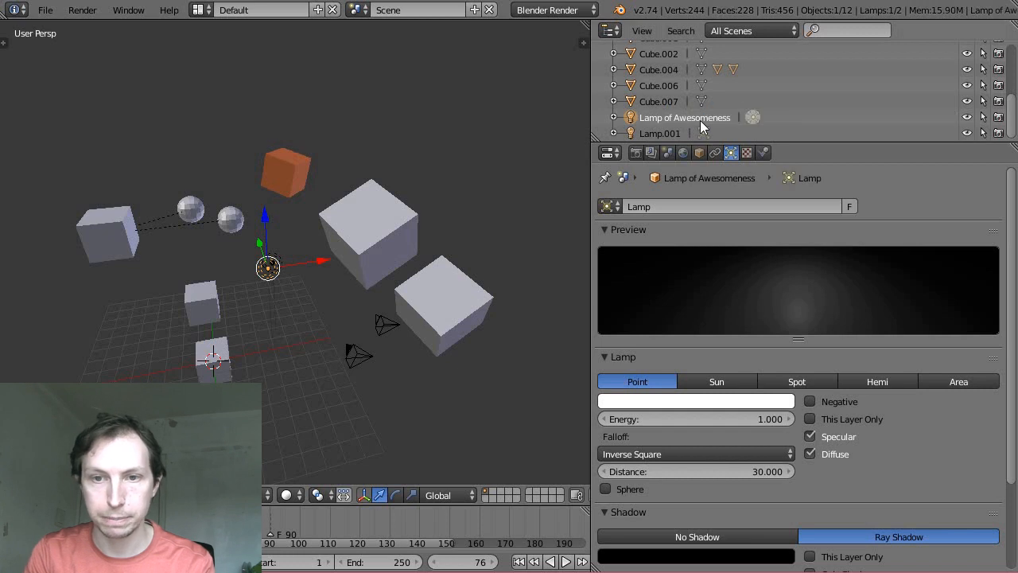
View the follow-up comment on the alternative renaming shortcut in Windows Photo Viewer and return to Blender.
left_click(835, 572)
left_click(541, 385)
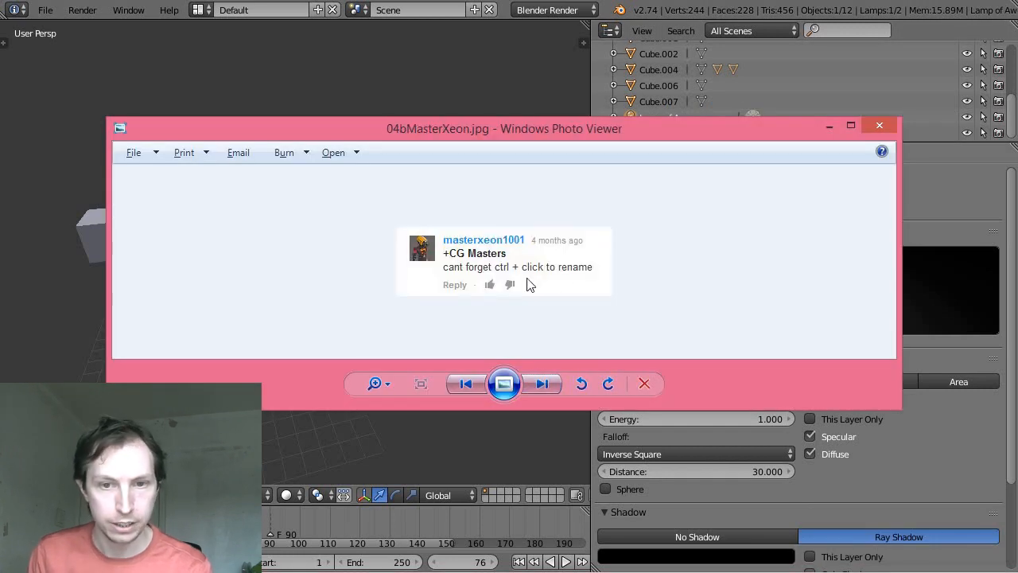
left_click(830, 125)
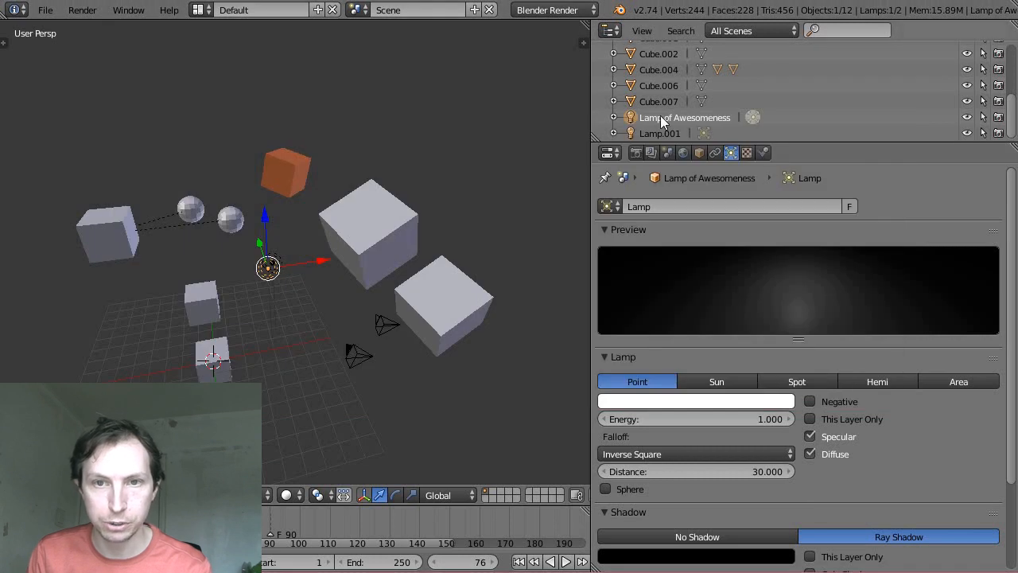
Rename the lamp object in the outliner as "Lamp of Not so Awesomeness".
double_click(660, 117)
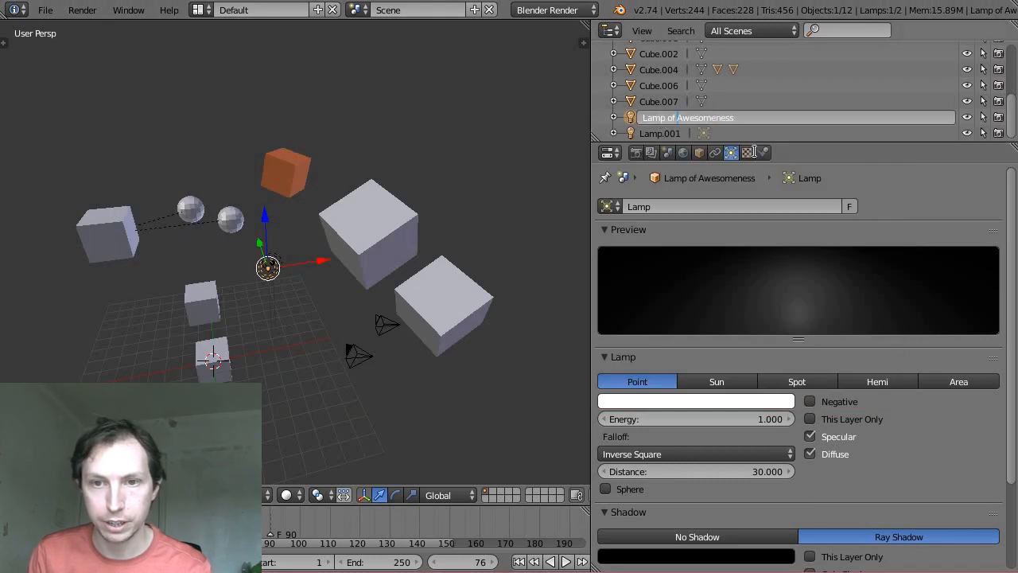
type("Not so")
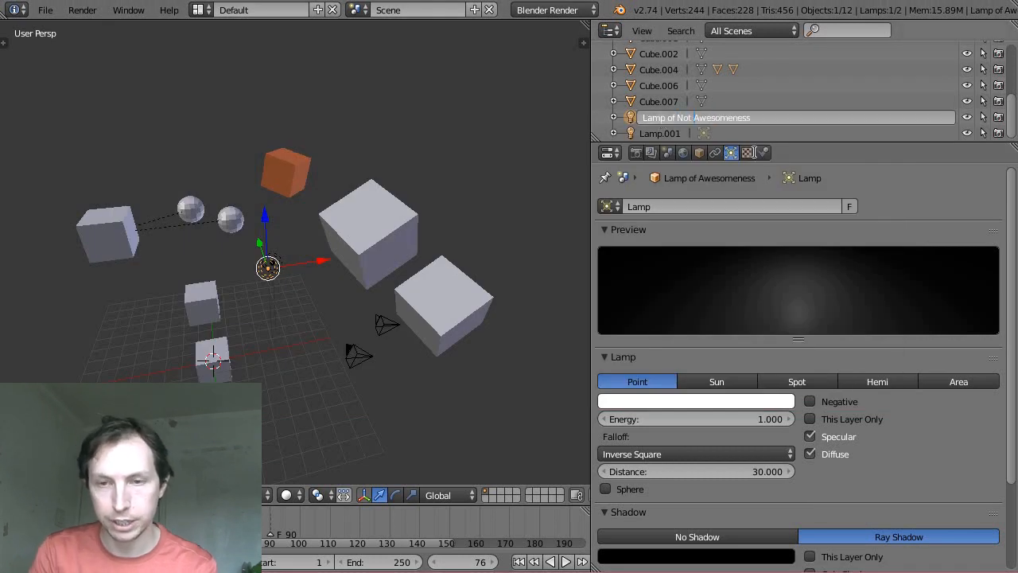
key("Return")
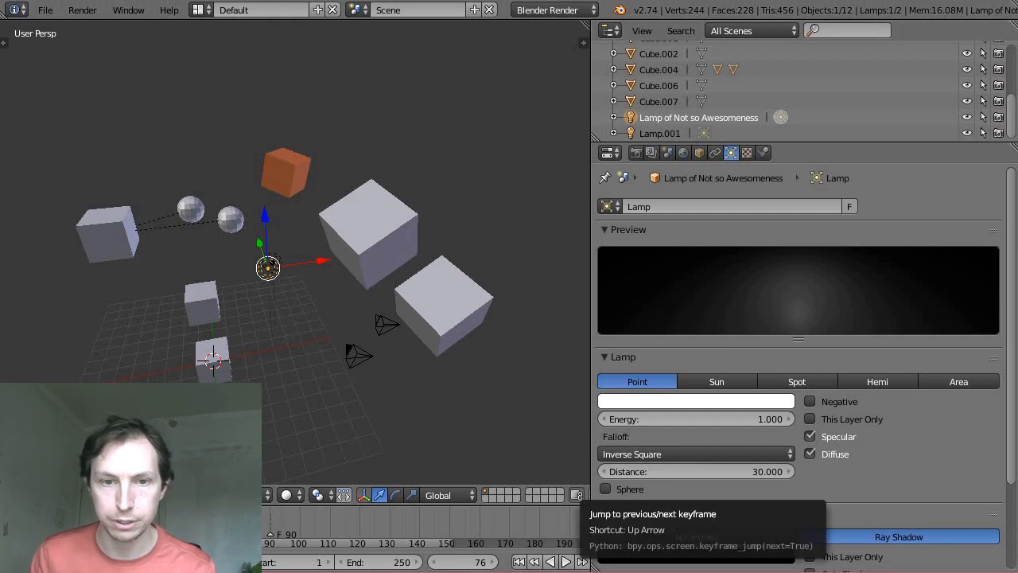
View the comment about keyframing the outliner's restriction toggles in Windows Photo Viewer and return to Blender.
key("alt+Tab")
left_click(543, 385)
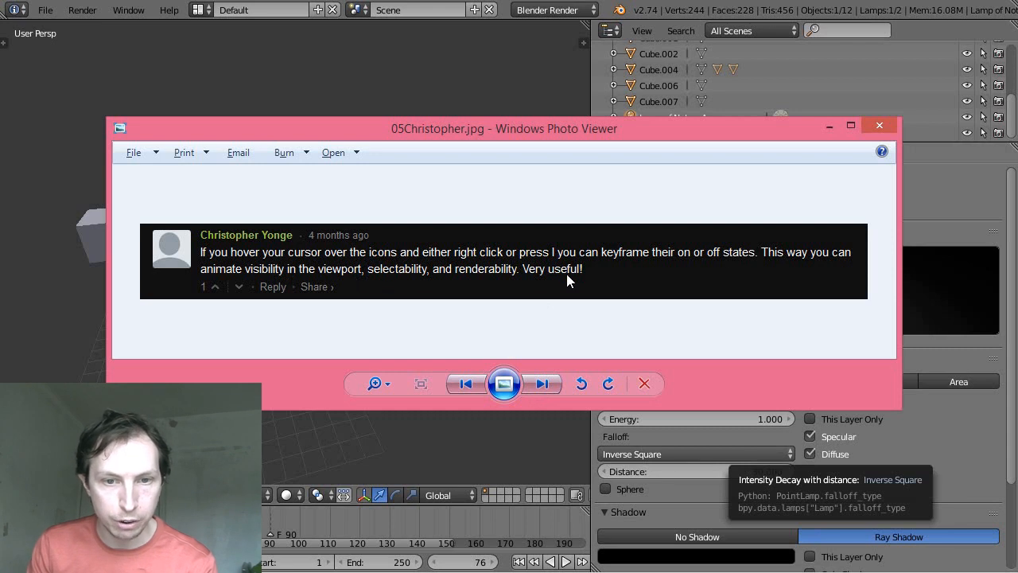
left_click(875, 7)
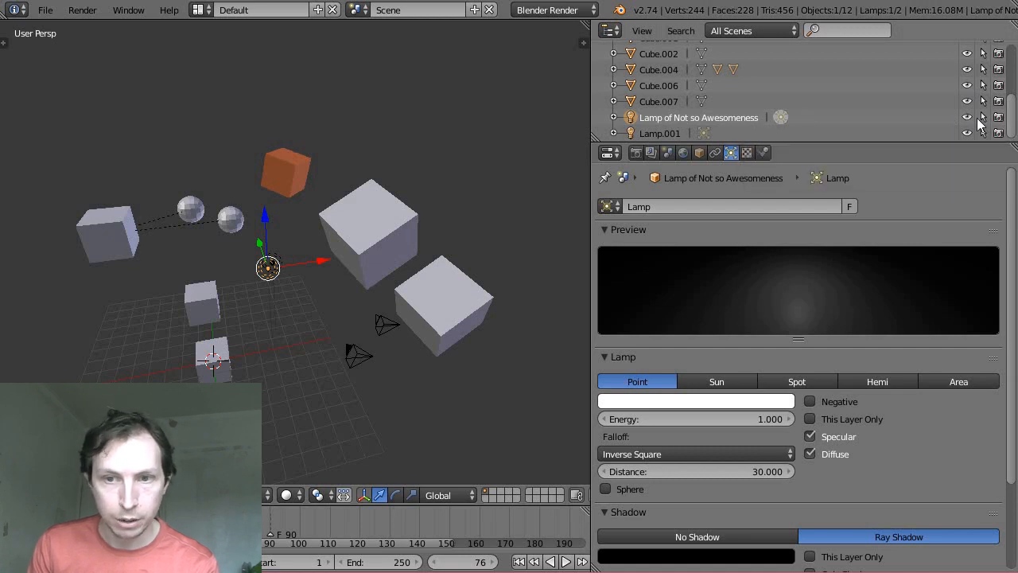
Keyframe the render restriction of Lamp of Not so Awesomeness at frame 76, and step between frames 76 and 77 to check it.
key("i")
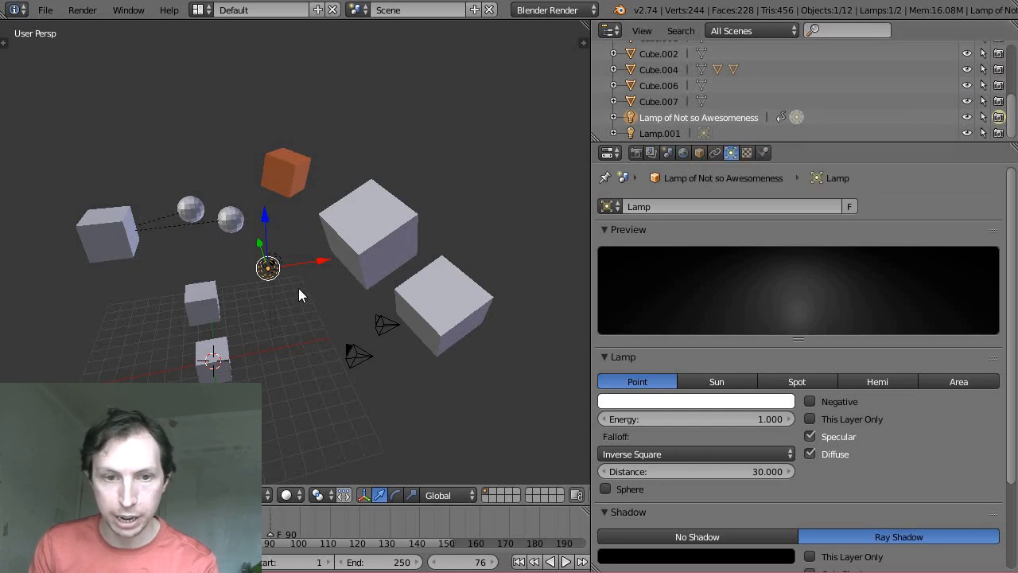
key("Right")
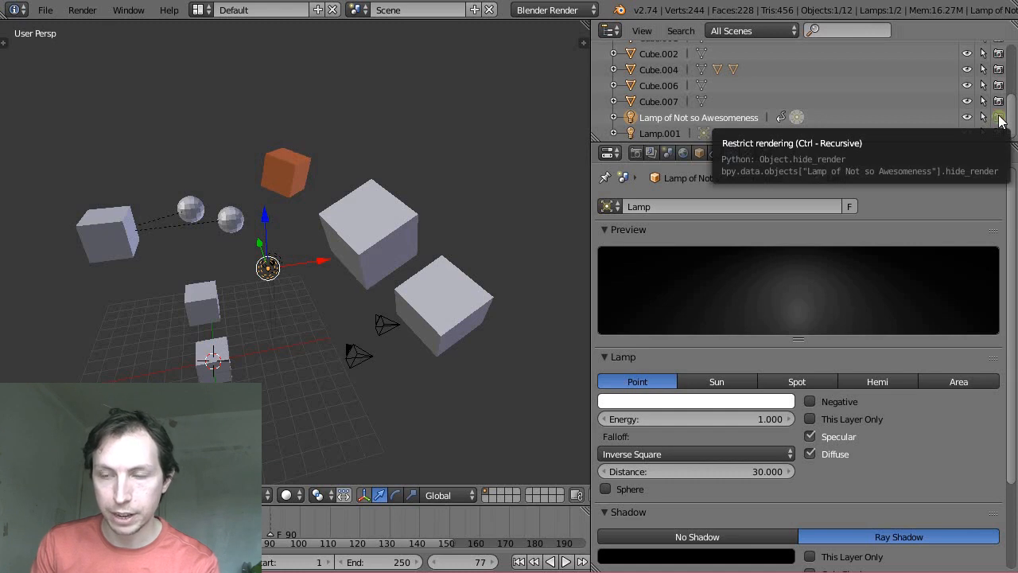
key("Left")
key("Right")
key("Left")
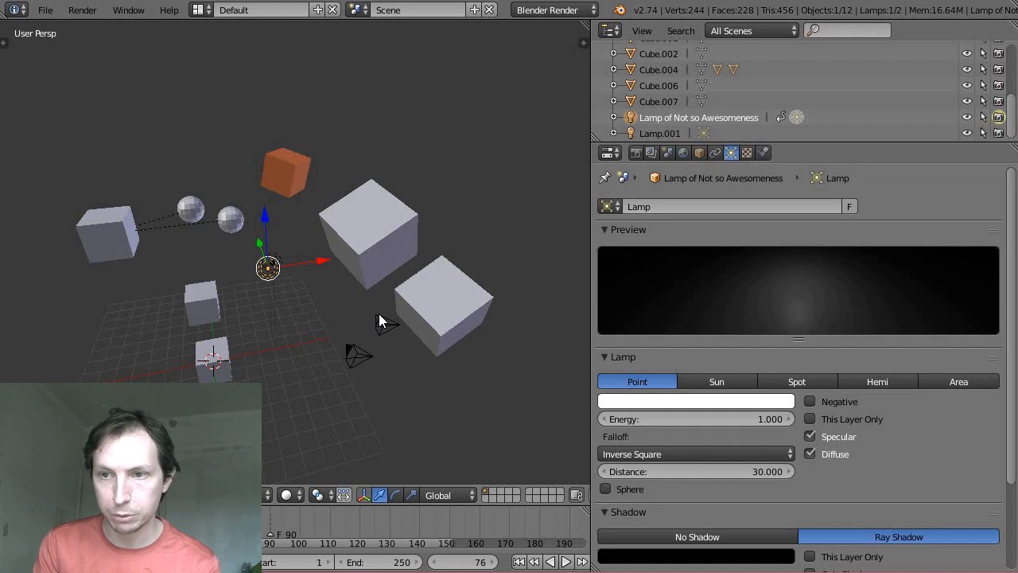
key("Right")
key("Left")
key("Right")
key("Left")
key("Right")
key("Left")
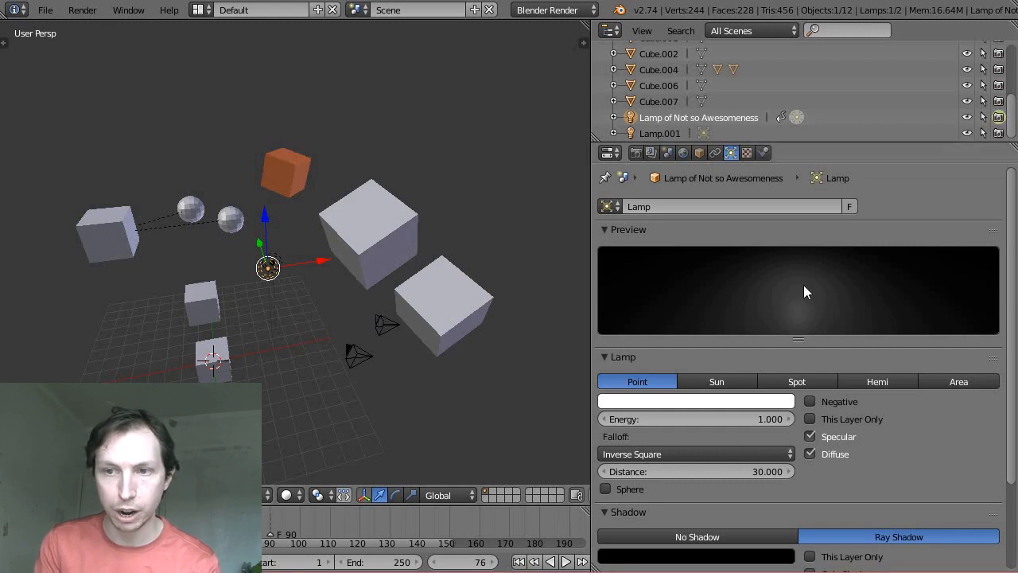
Clear the keyframes from the render restriction of Lamp of Not so Awesomeness.
right_click(998, 118)
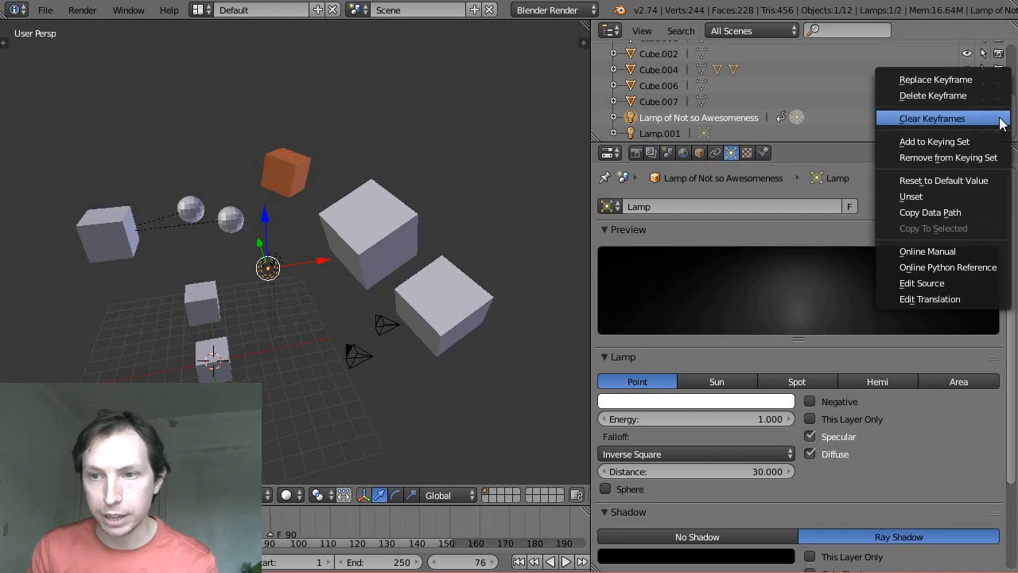
left_click(969, 118)
View the comment about toggling children's restriction states in Windows Photo Viewer and return to Blender.
key("alt+Tab")
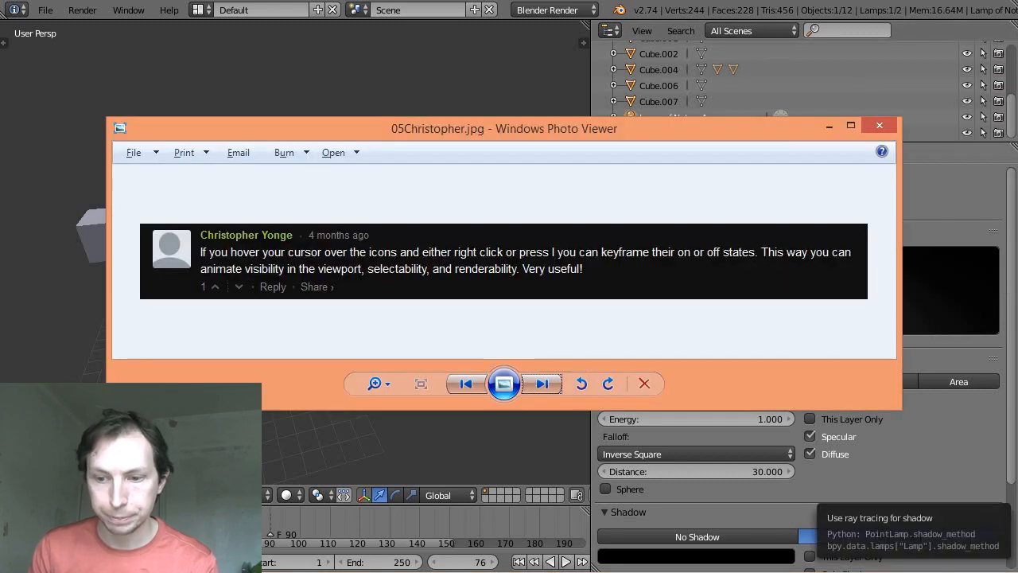
left_click(549, 388)
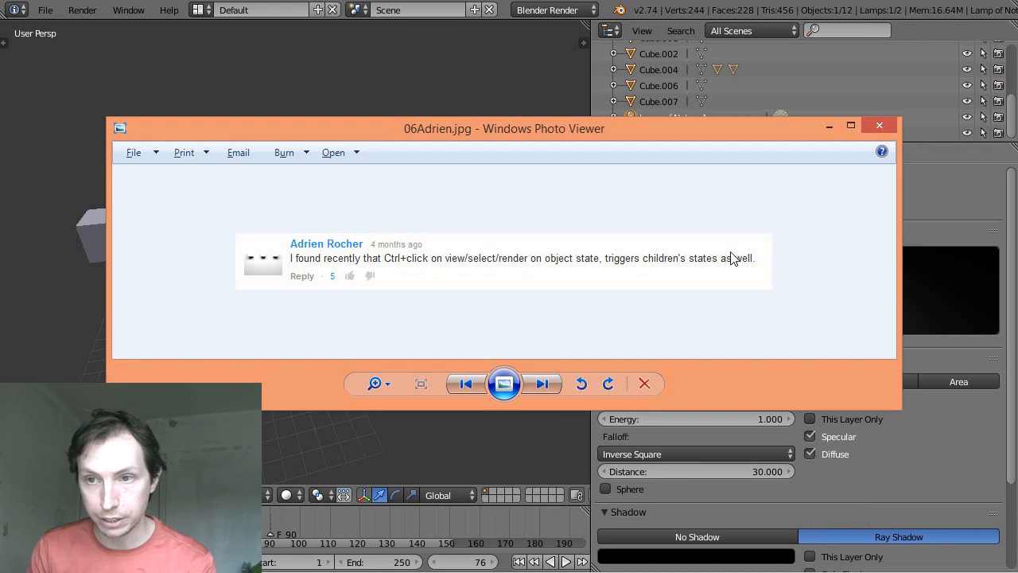
left_click(879, 125)
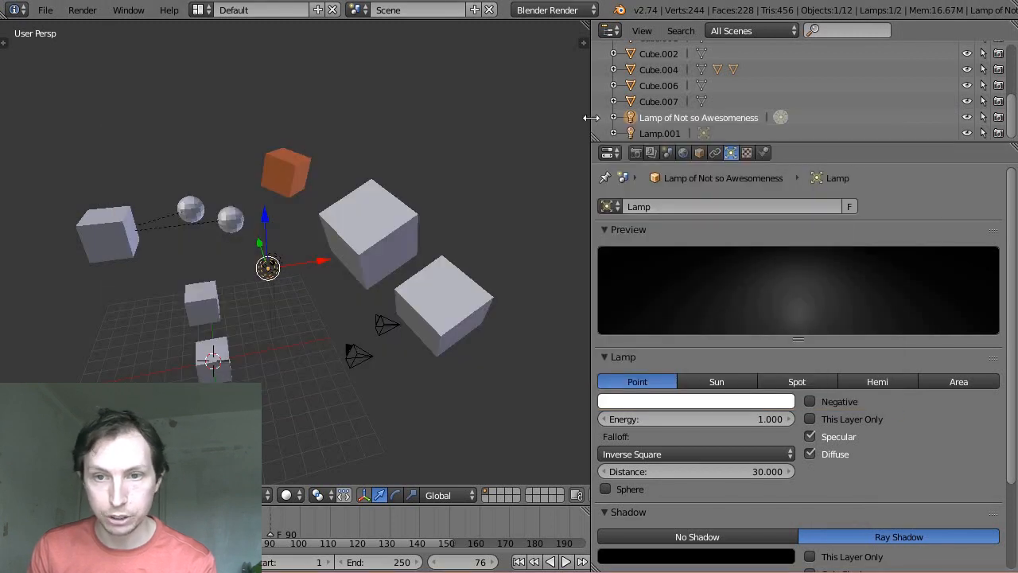
Expand Cube.004 in the outliner, and select its children Cube.003 and Cube.005 before reselecting the parent Cube.004.
right_click(127, 225)
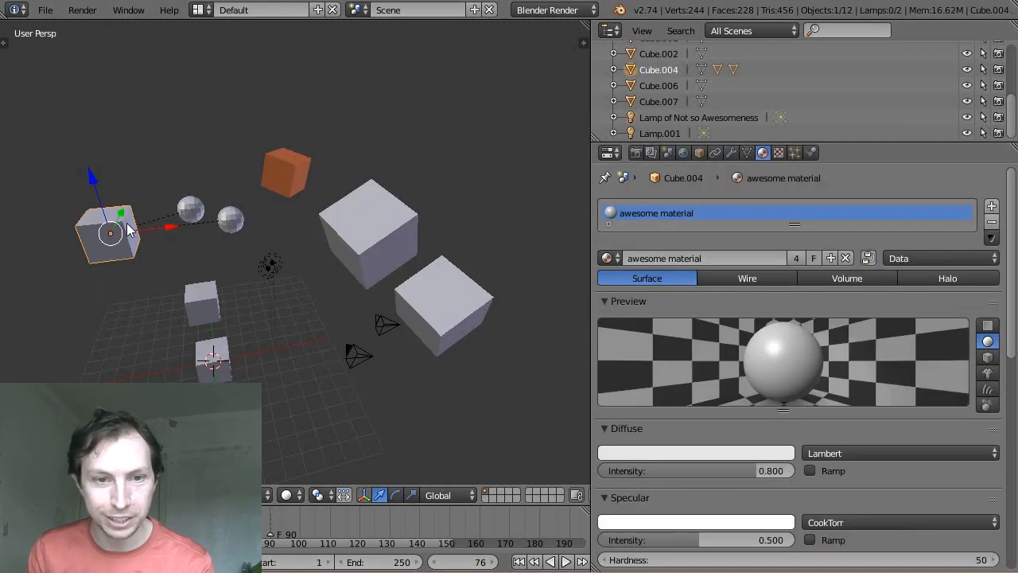
left_click(613, 69)
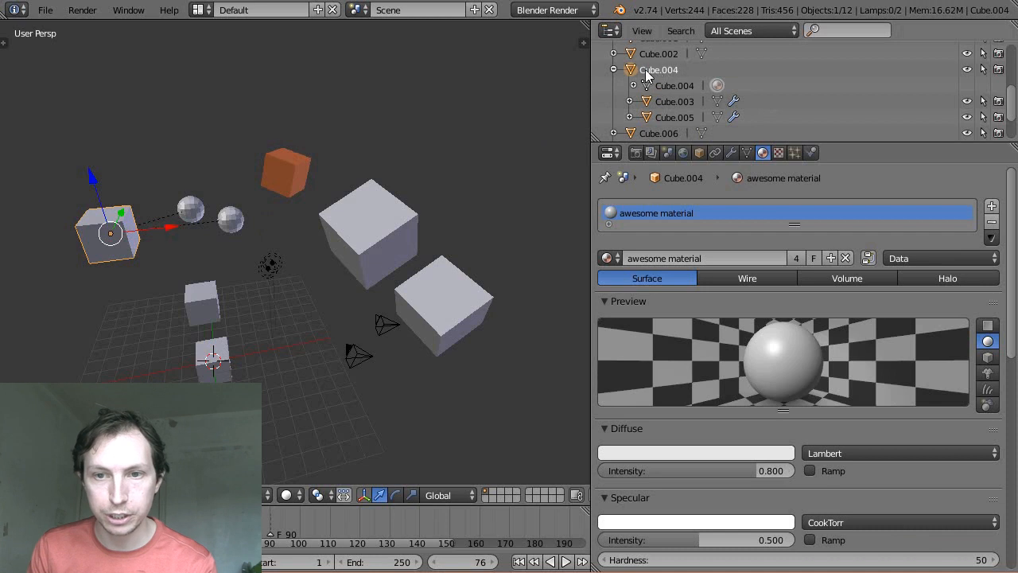
left_click(661, 101)
left_click(668, 117)
left_click(670, 99)
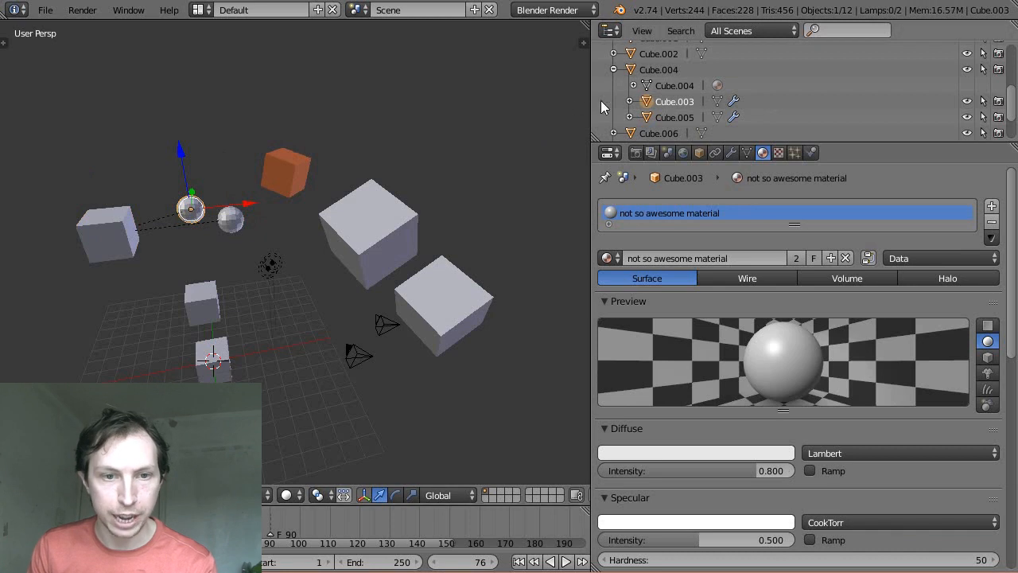
left_click(652, 70)
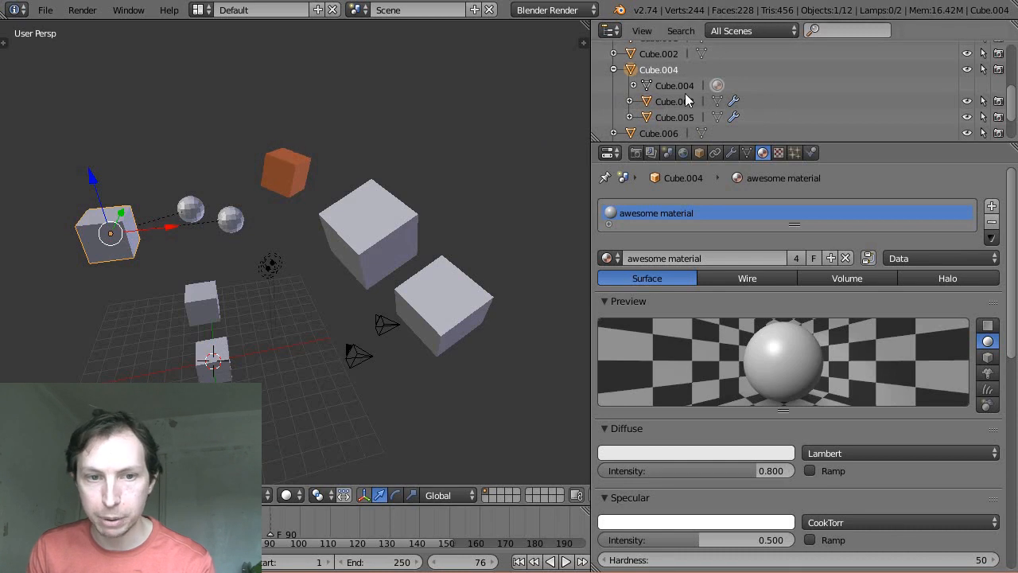
Hide and show Cube.004 in the viewport, first on its own and once more together with its children.
left_click(967, 70)
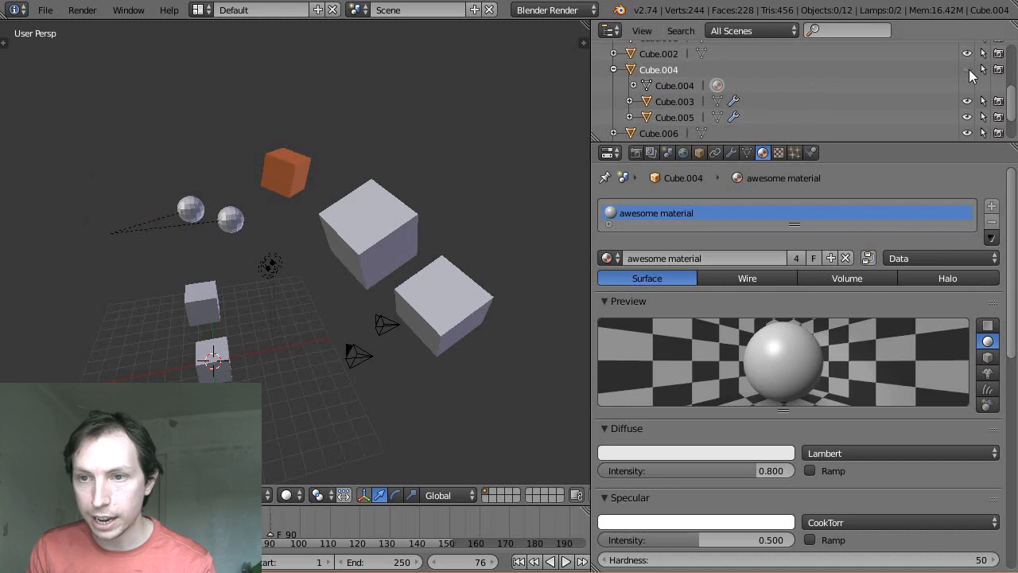
left_click(968, 70)
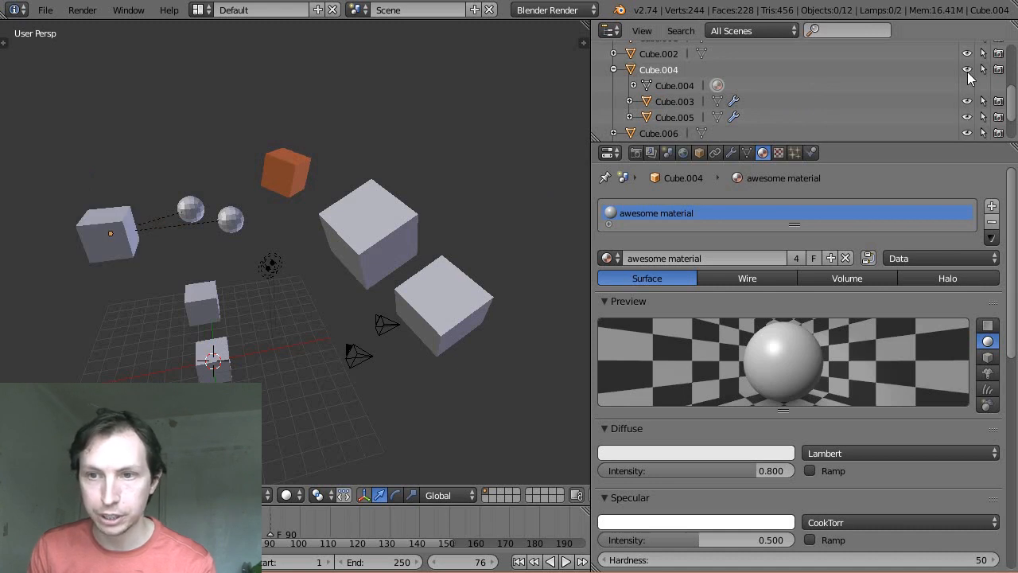
left_click(968, 70, "ctrl")
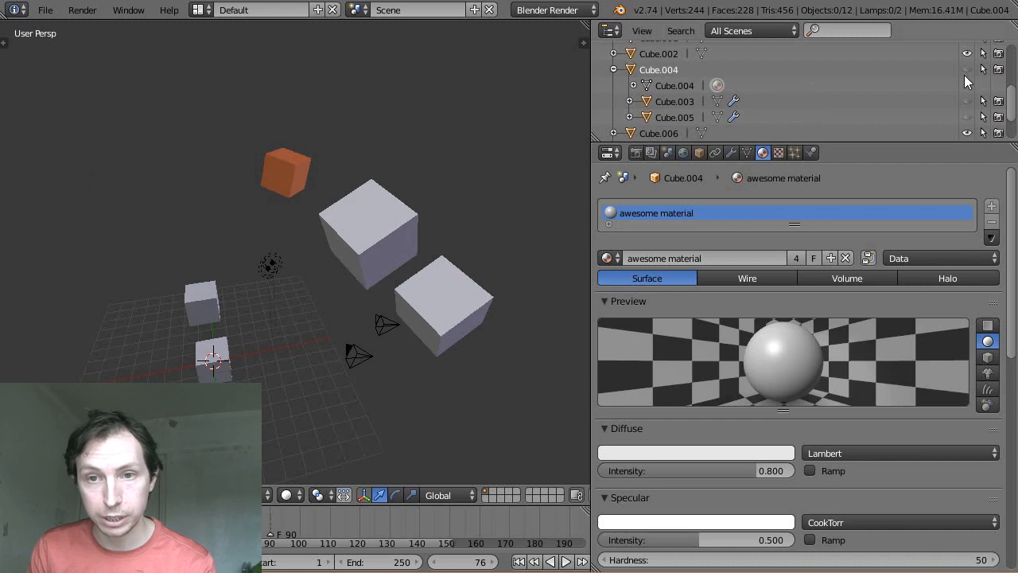
left_click(968, 70, "ctrl")
View the next comment image in Windows Photo Viewer.
key("alt+Tab")
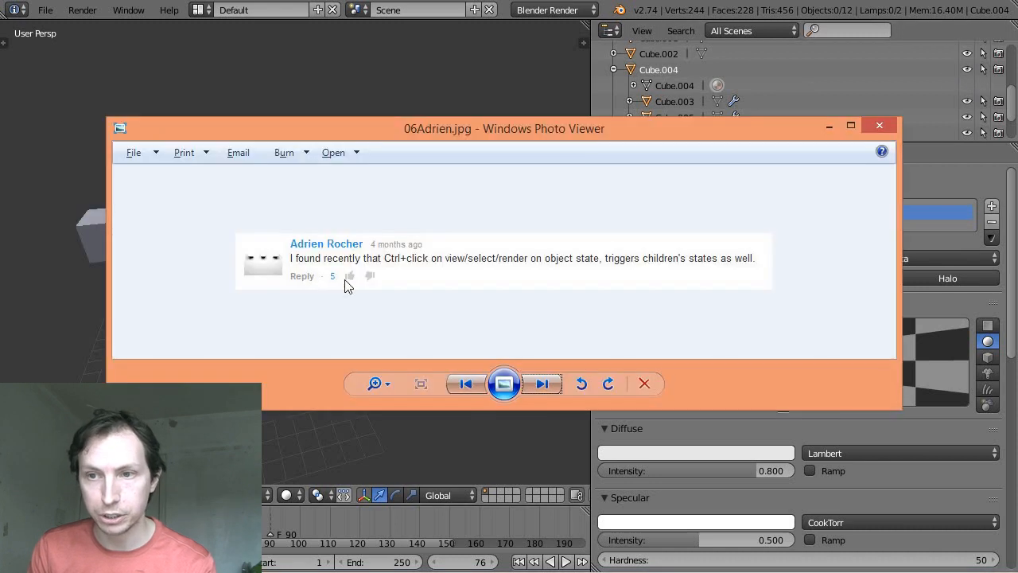
left_click(544, 384)
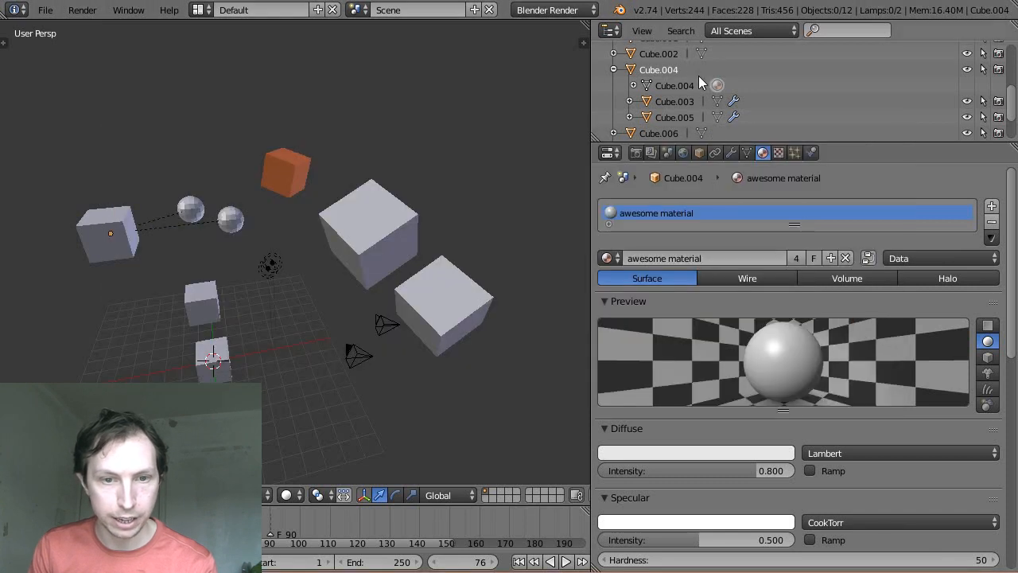
Maximize Blender's outliner and expand all levels of the scene hierarchy.
key("ctrl+Up")
key("shift+a")
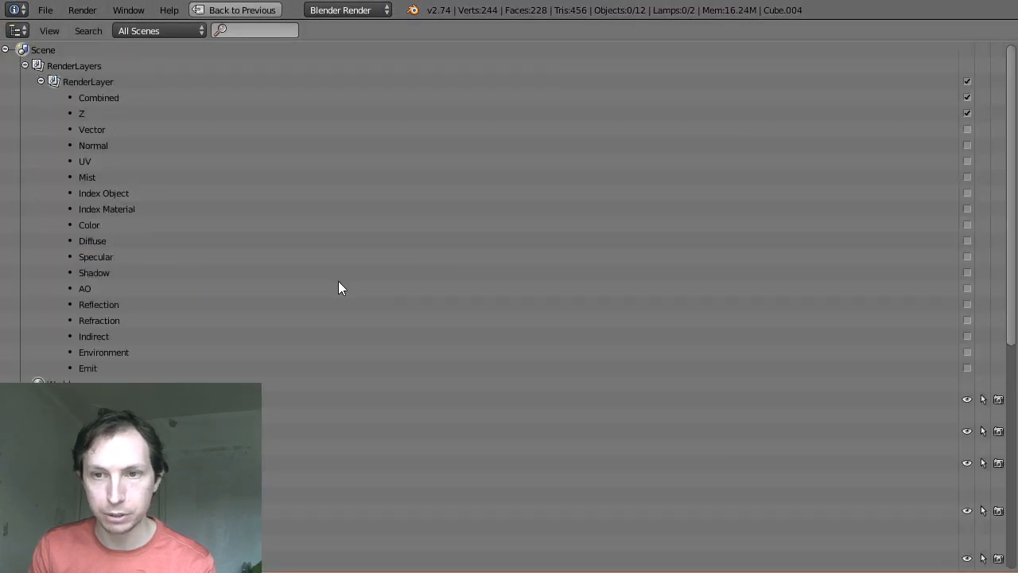
Collapse every level of the outliner hierarchy down to the Scene entry.
scroll(356, 307, "down", 5)
scroll(372, 312, "up", 5)
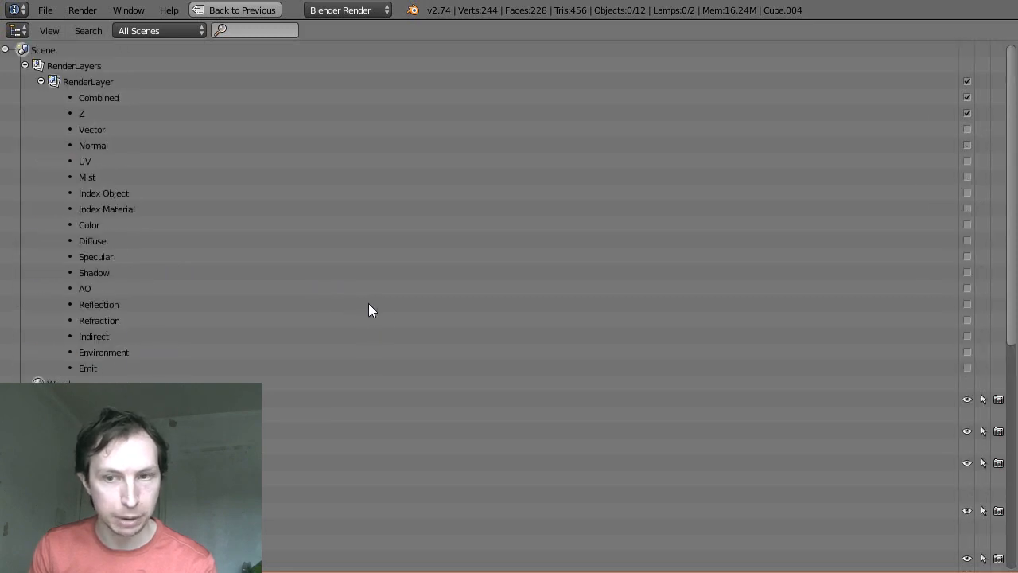
key("shift+a")
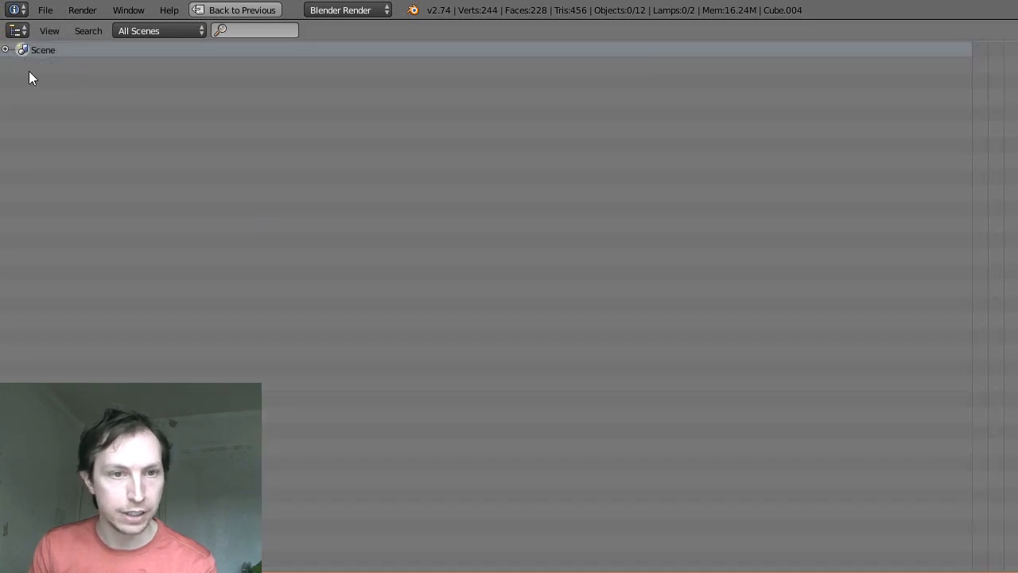
Expand the Scene entry's whole tree and contract it to its first-level children, closing by leaving the maximized outliner.
left_click(5, 51)
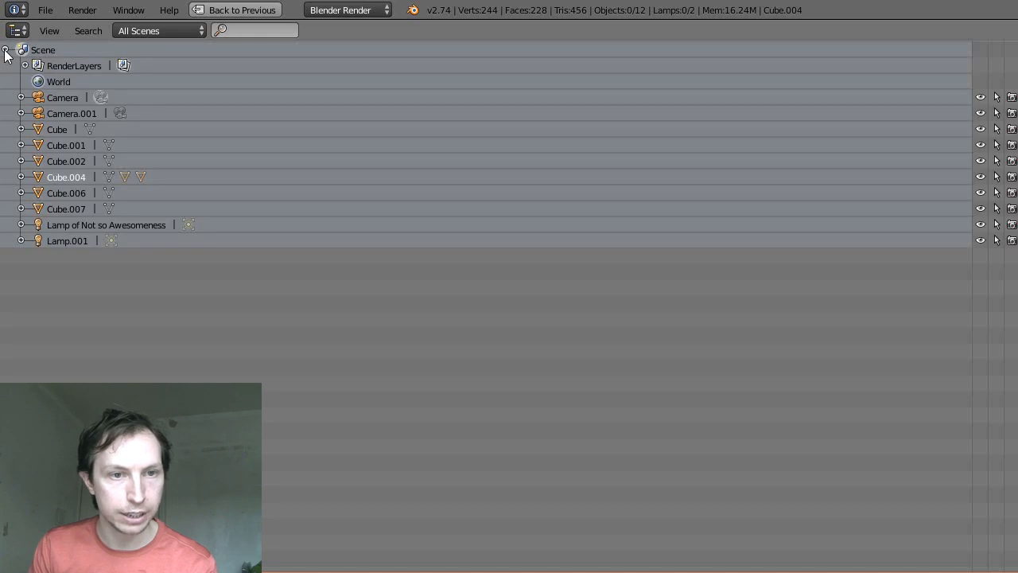
left_click(5, 50)
left_click(5, 50, "shift")
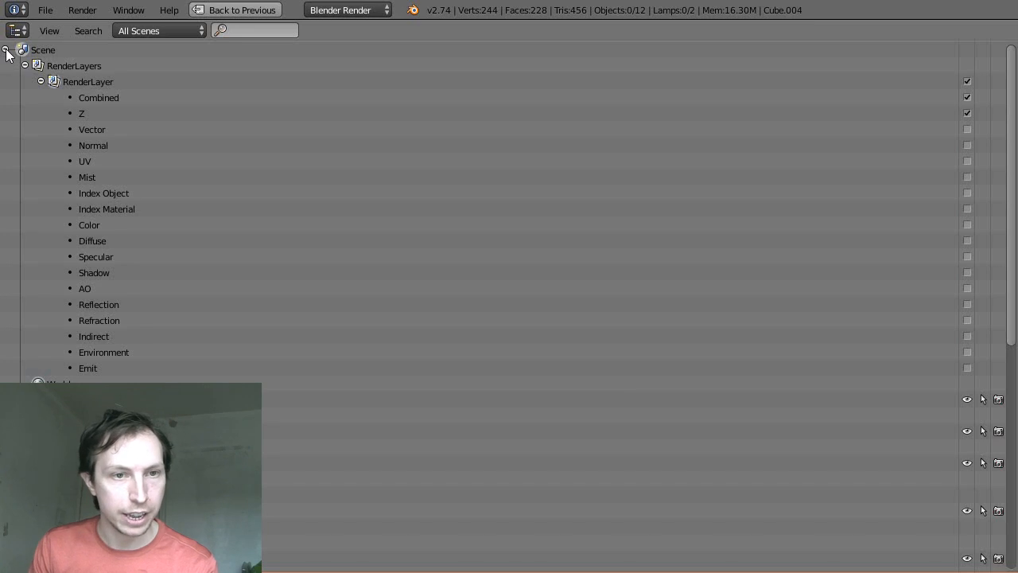
left_click(6, 50, "shift")
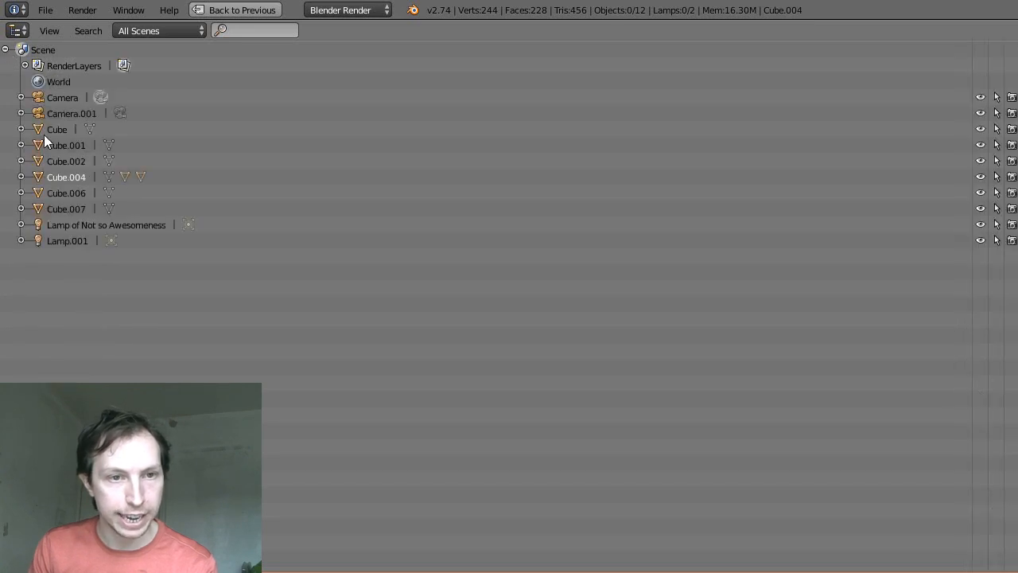
key("shift+space")
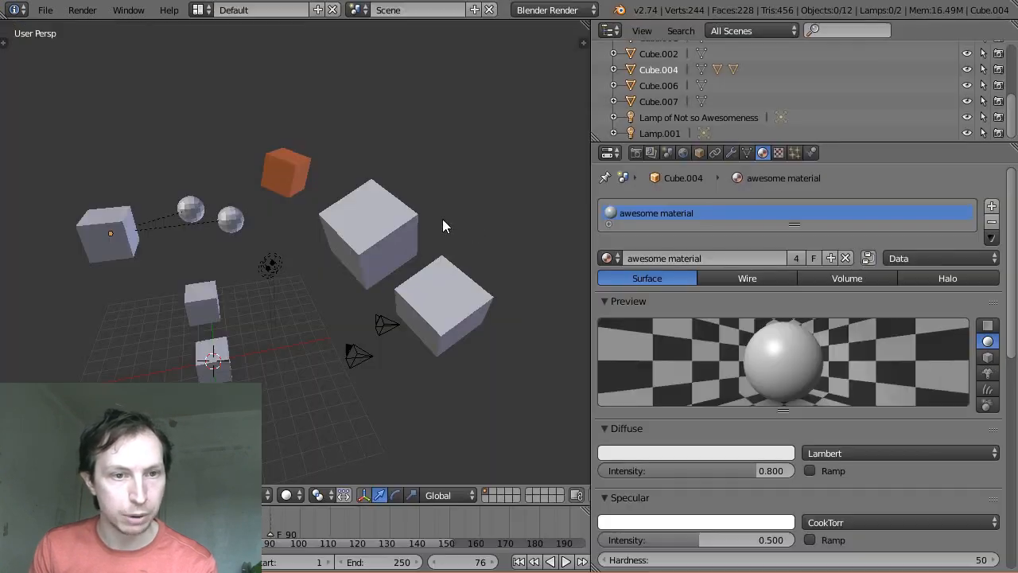
View the next comment image in Windows Photo Viewer, 10eknight.jpg, and return to Blender.
key("alt+Tab")
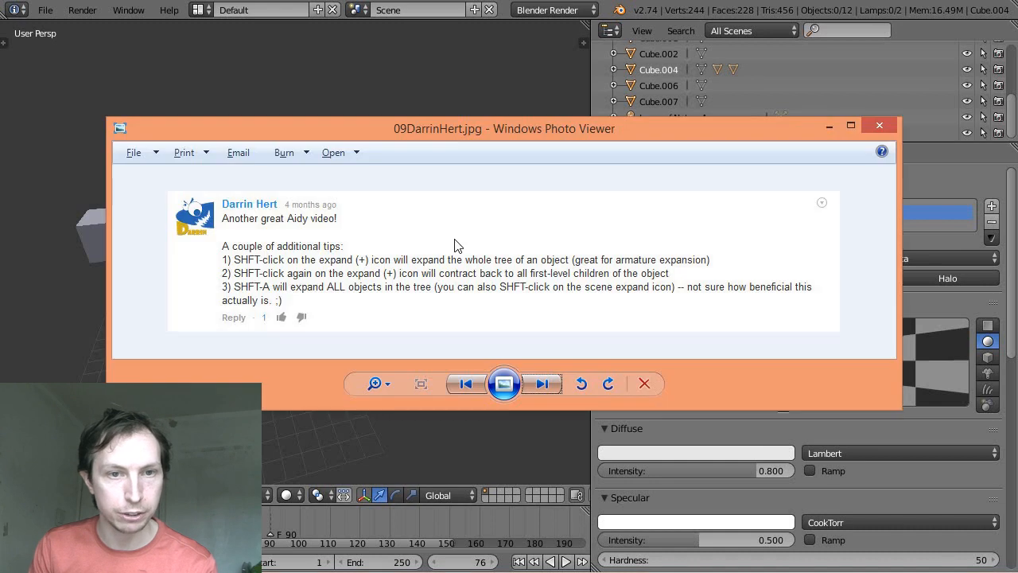
left_click(542, 386)
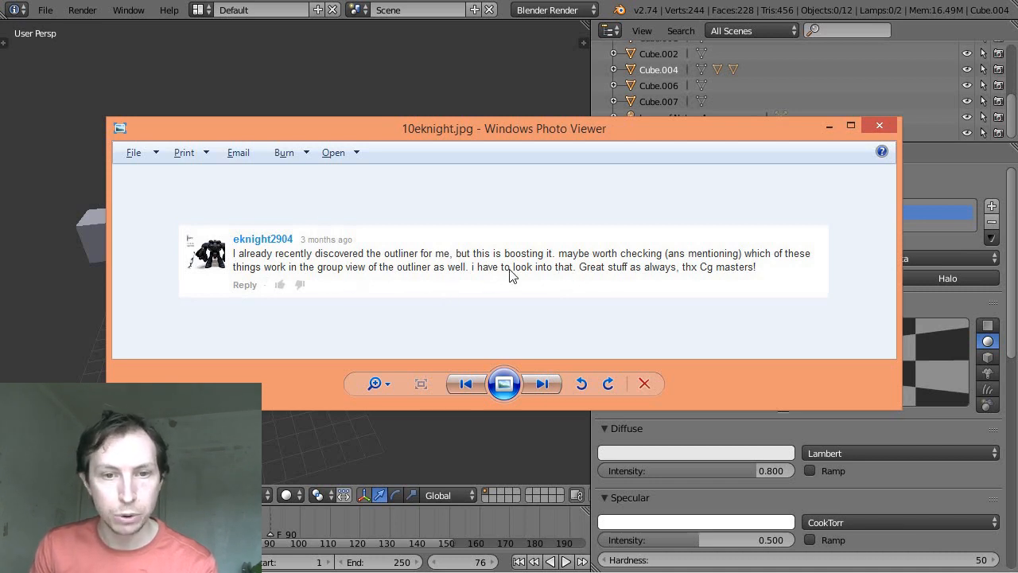
left_click(554, 2)
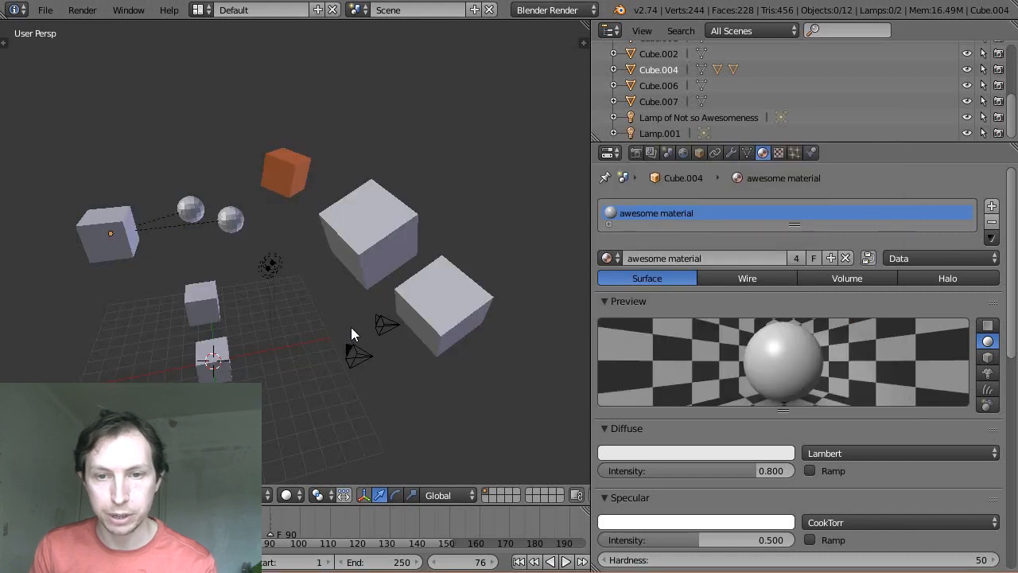
Select both large cubes, Cube.002 and Cube.007, and show the Groups settings in the object properties.
right_click(363, 258)
right_click(467, 308)
right_click(369, 265)
right_click(442, 307, "shift")
left_click(699, 152)
scroll(708, 382, "down", 5)
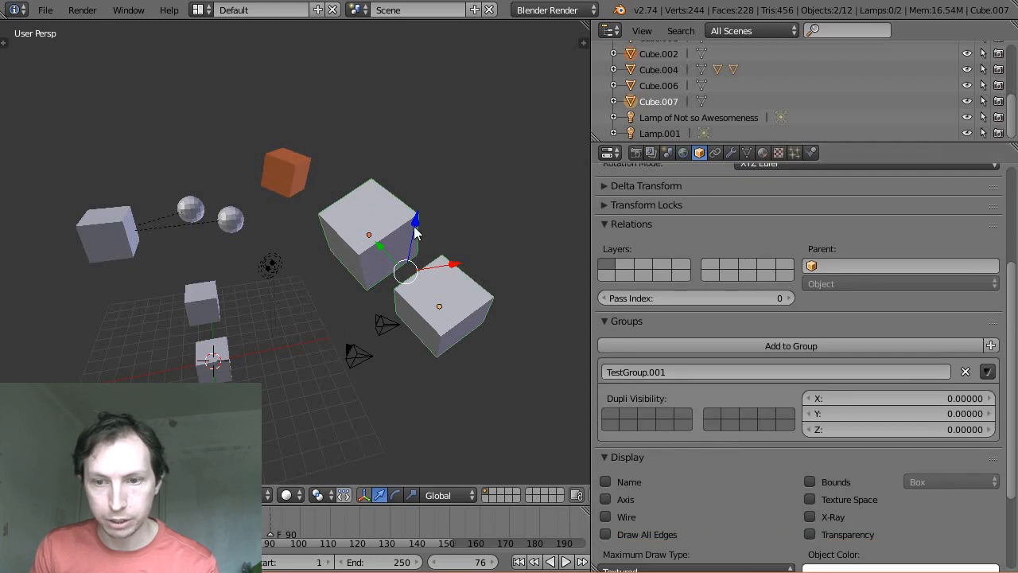
Add a group instance of TestGroup.001 and move it along the X axis, away from the original cubes.
right_click(385, 230)
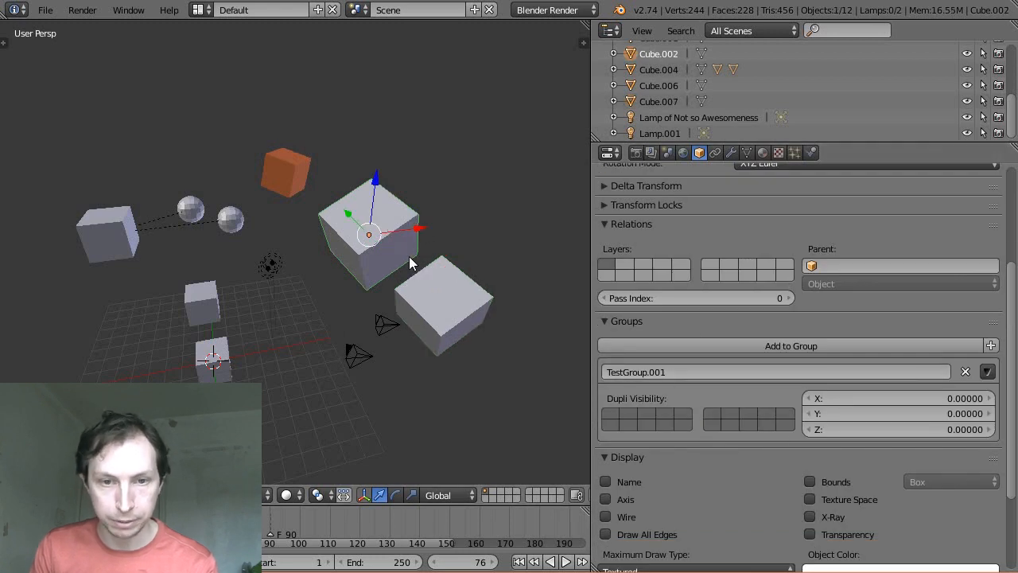
key("shift+a")
mouse_move(239, 345)
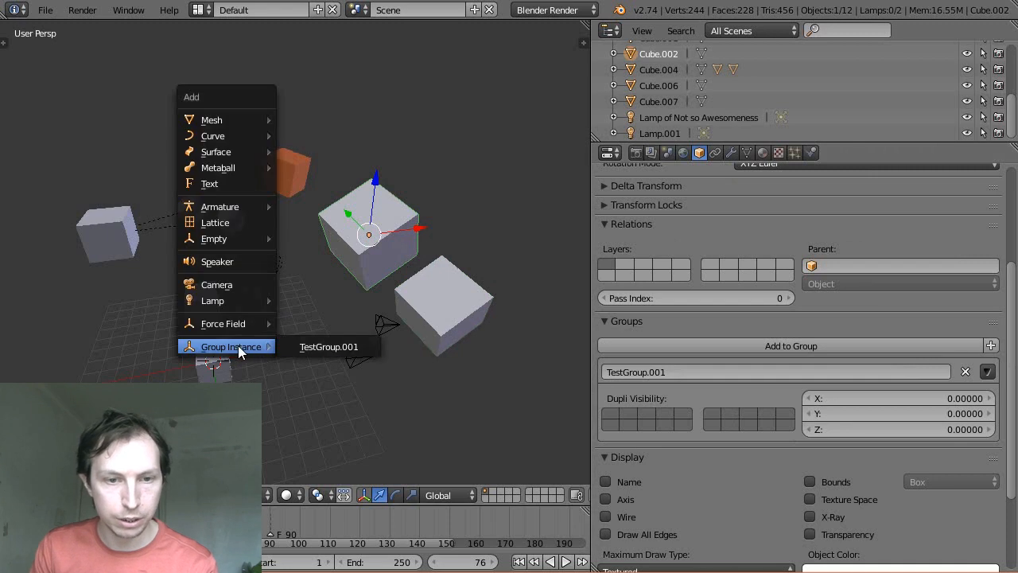
left_click(333, 345)
left_click_drag(268, 351, 106, 361)
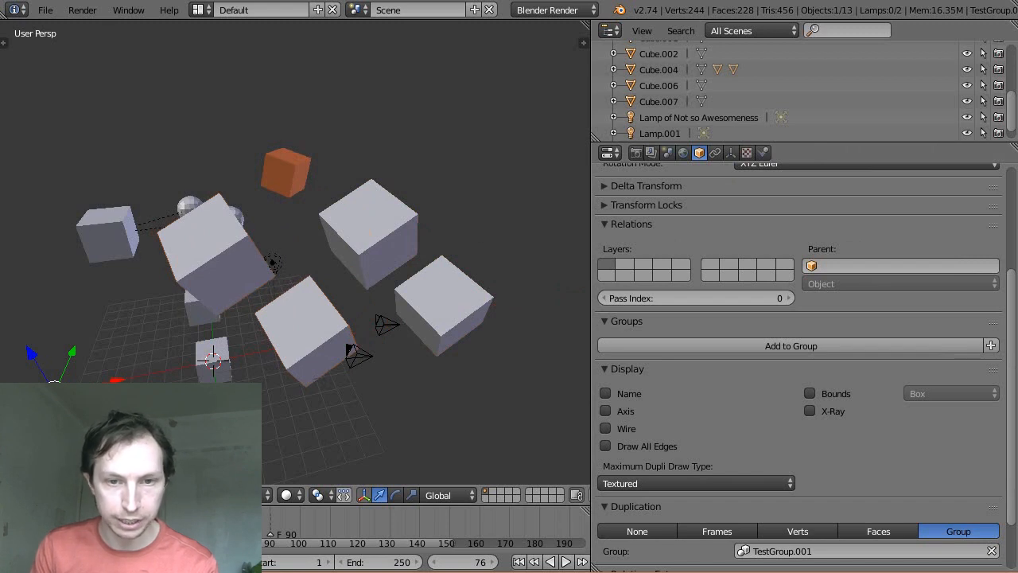
Delete the TestGroup.001 instance that was moved away from the original cubes.
key("x")
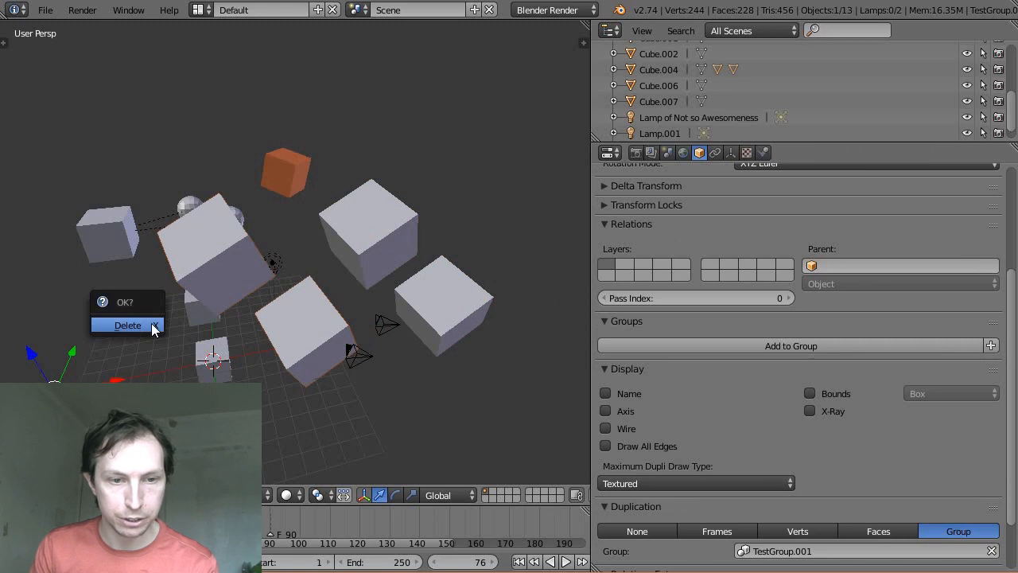
left_click(151, 323)
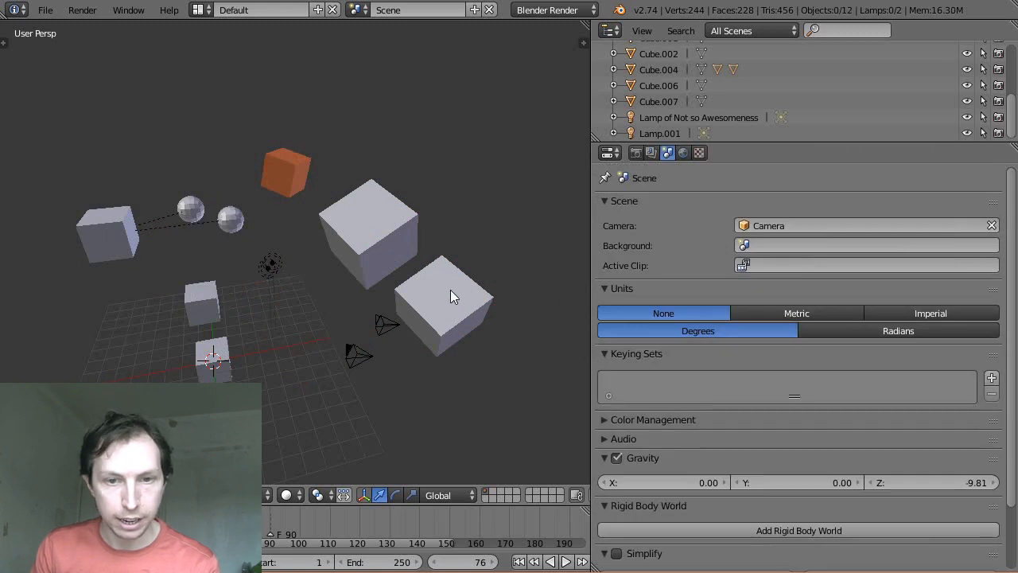
Switch the outliner's display mode to Groups and select the objects of TestGroup.001.
left_click(742, 32)
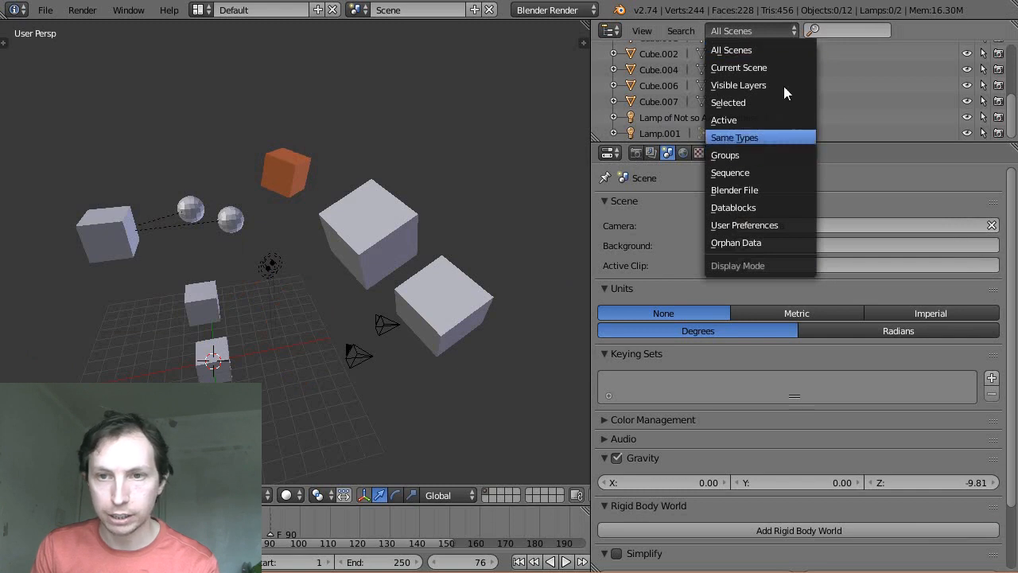
left_click(733, 30)
left_click(765, 32)
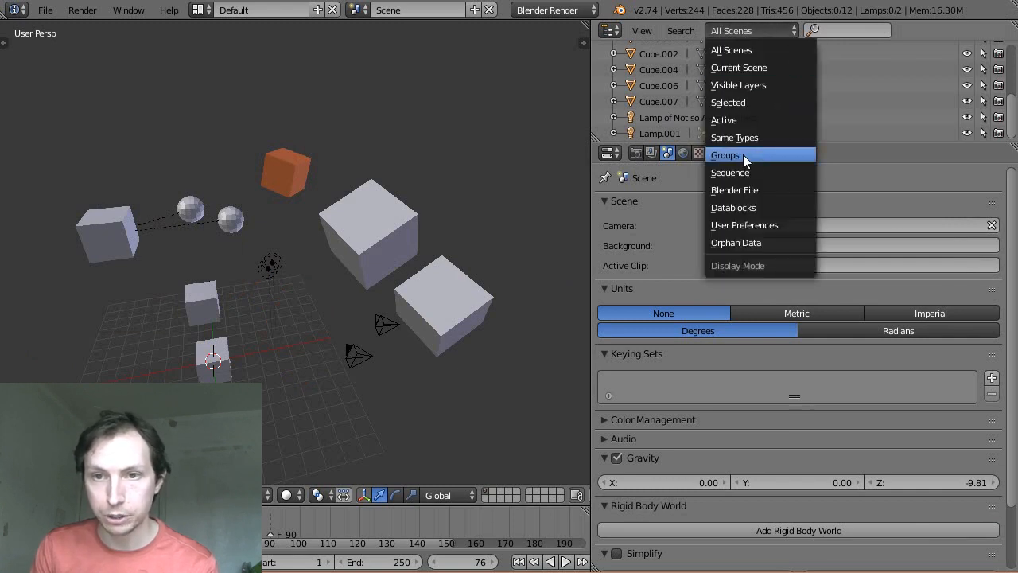
left_click(767, 154)
left_click(651, 49)
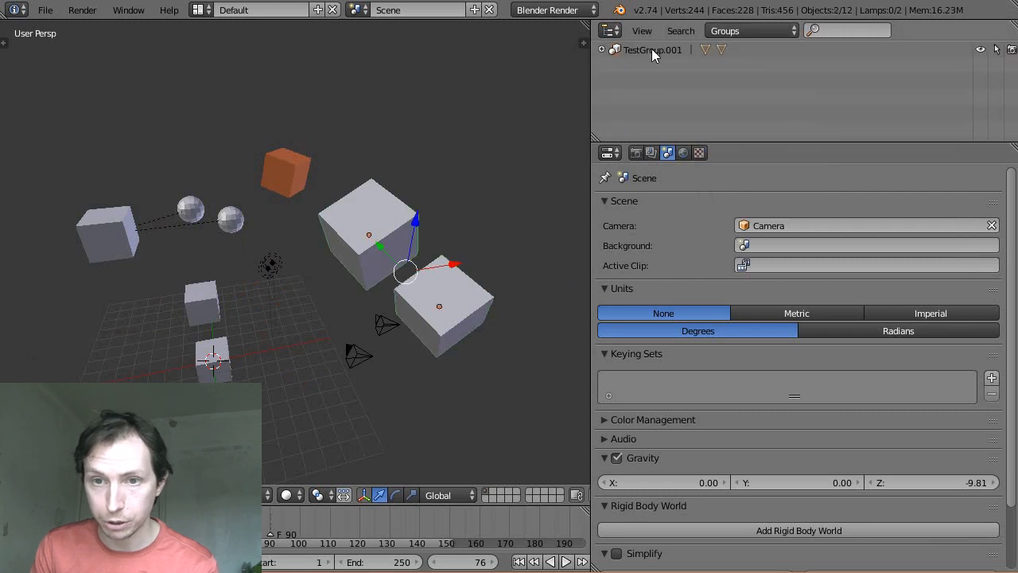
Place a TestGroup.001 instance in the viewport from the outliner, clear its location and move it along the X axis.
left_click_drag(617, 47, 246, 324)
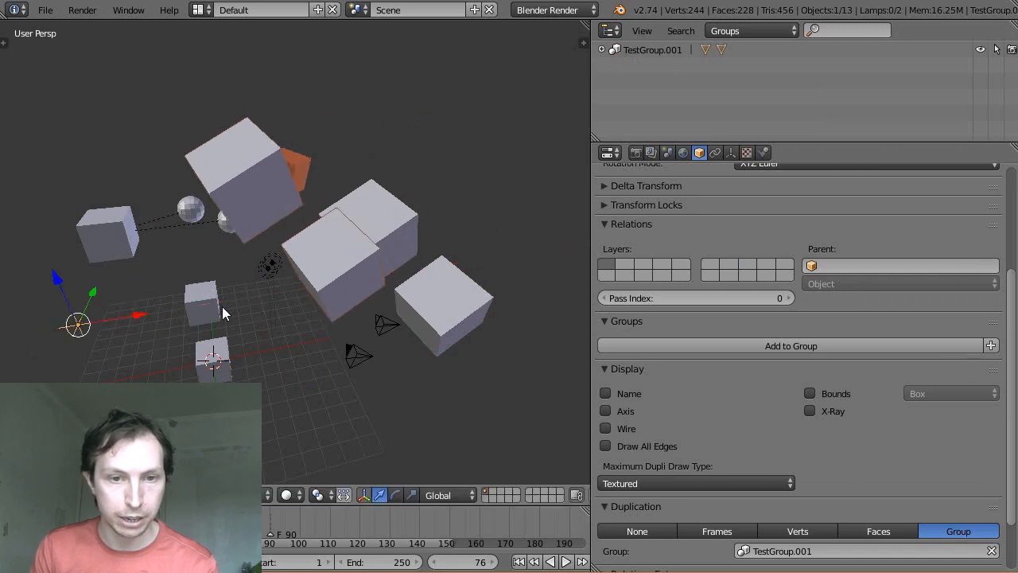
key("alt+g")
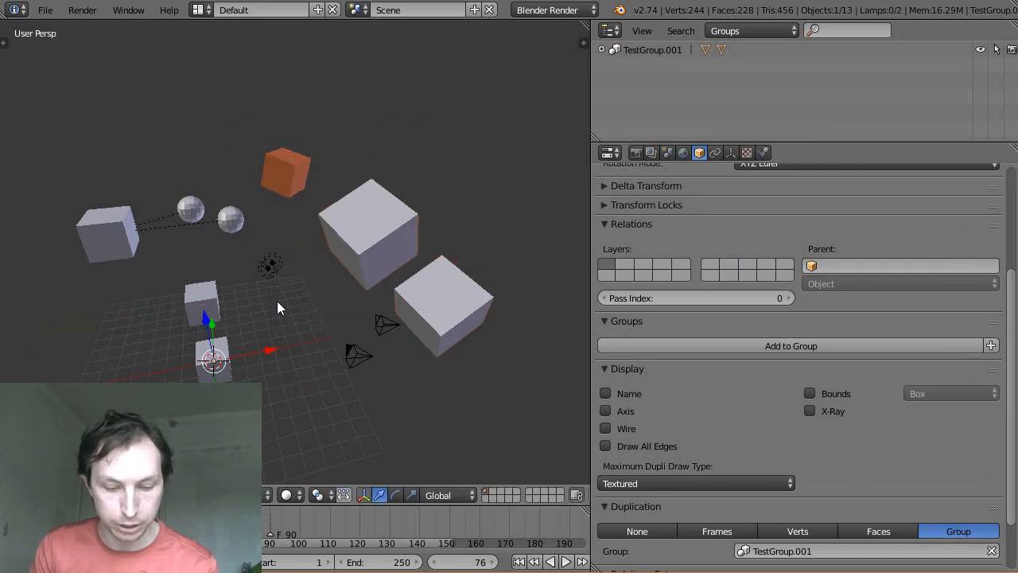
left_click_drag(287, 349, 154, 353)
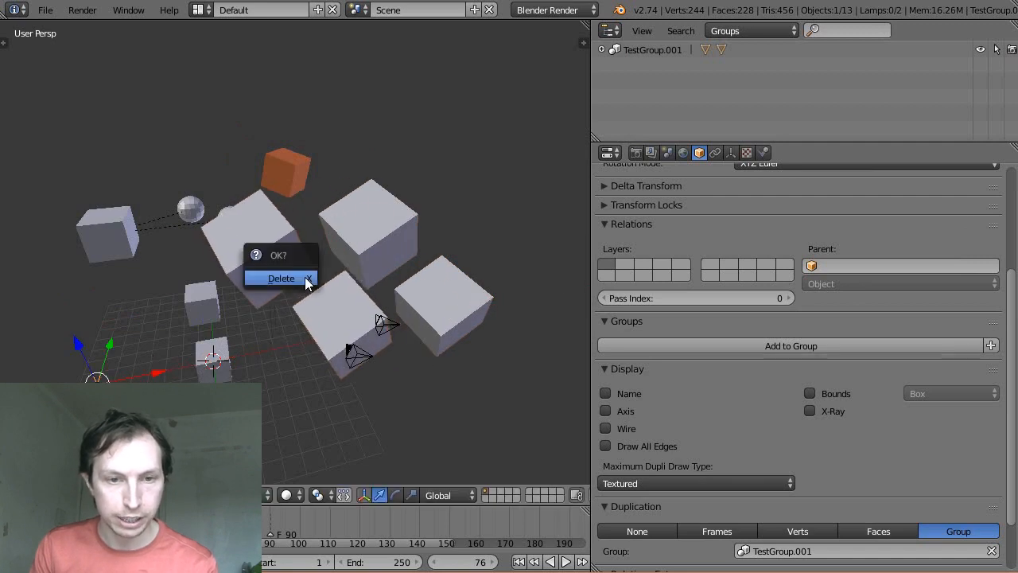
Delete the group instance that was placed from the outliner.
key("x")
left_click(306, 278)
scroll(307, 288, "down", 2)
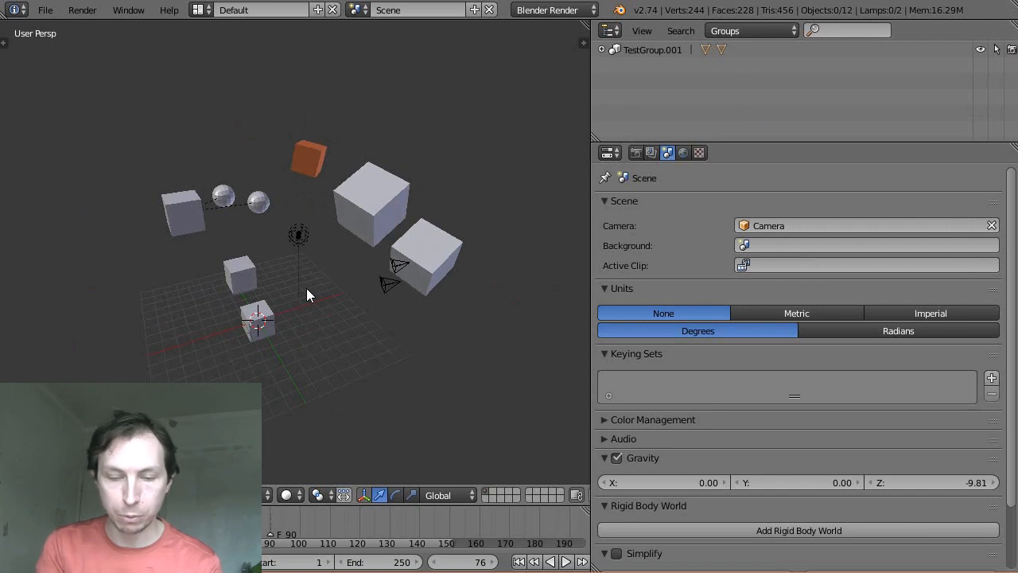
Set the outliner's display mode to All Scenes and enlarge the outliner area to fit the full object list.
left_click(765, 31)
left_click(769, 49)
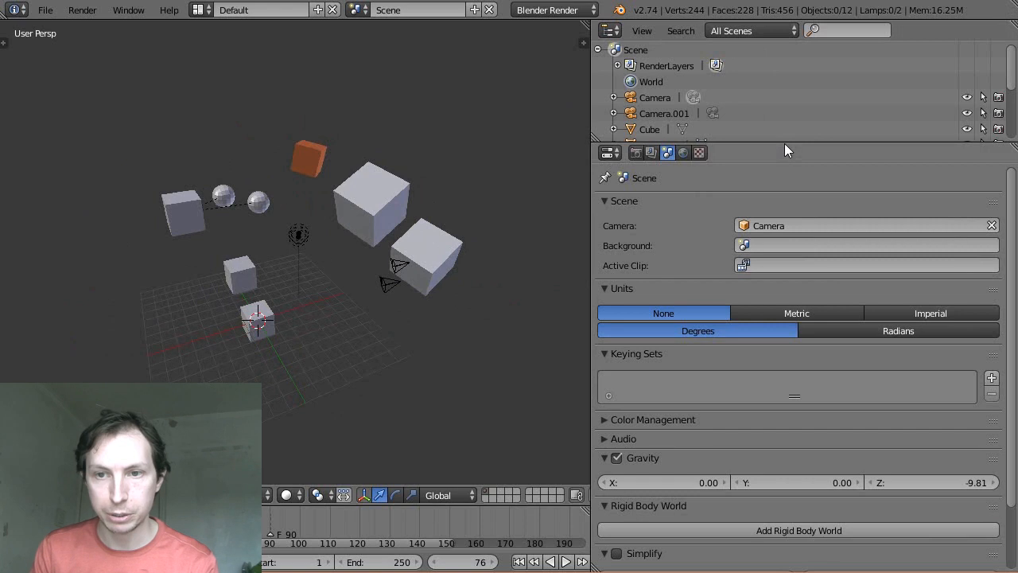
left_click_drag(784, 144, 785, 381)
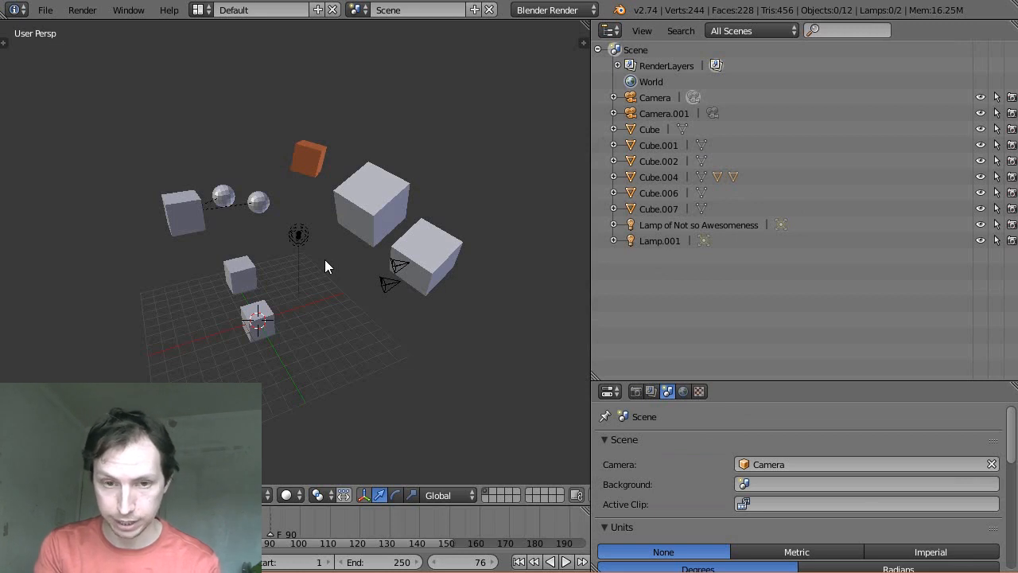
Examine the Outliner shortcuts in the Input section of User Preferences, collapse that category and close the preferences.
key("ctrl+alt+u")
left_click_drag(242, 79, 326, 72)
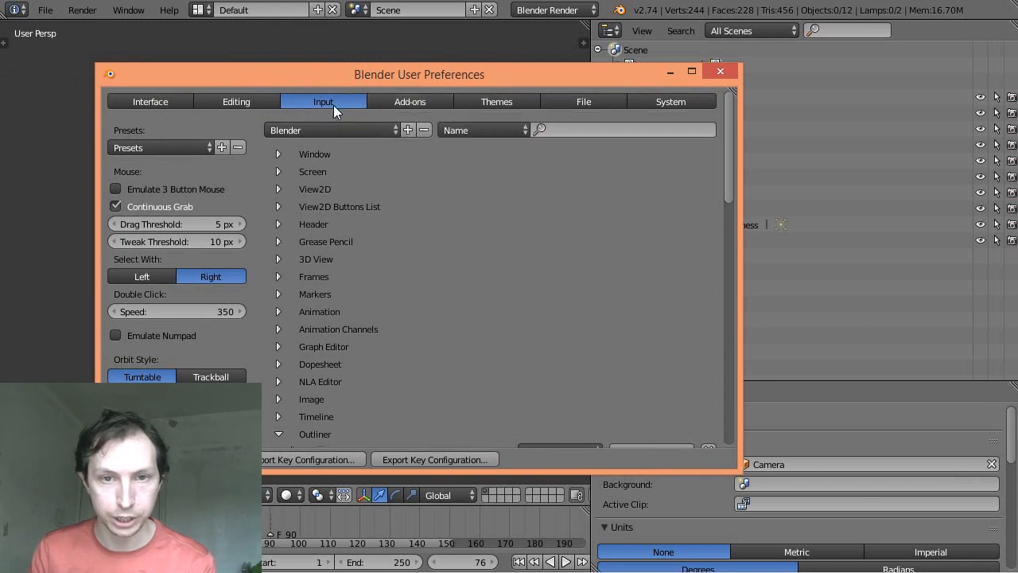
scroll(302, 316, "down", 3)
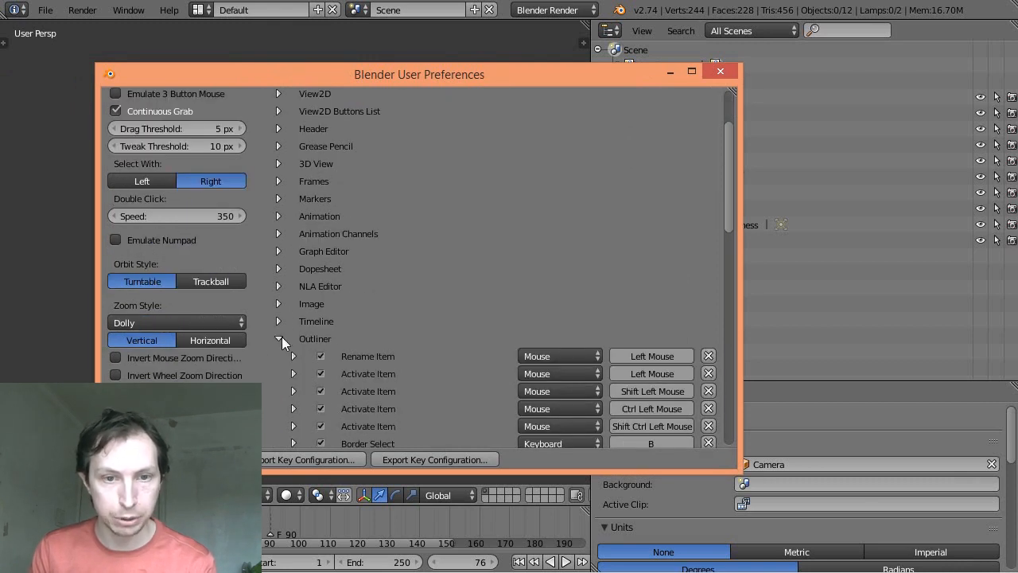
scroll(376, 350, "down", 7)
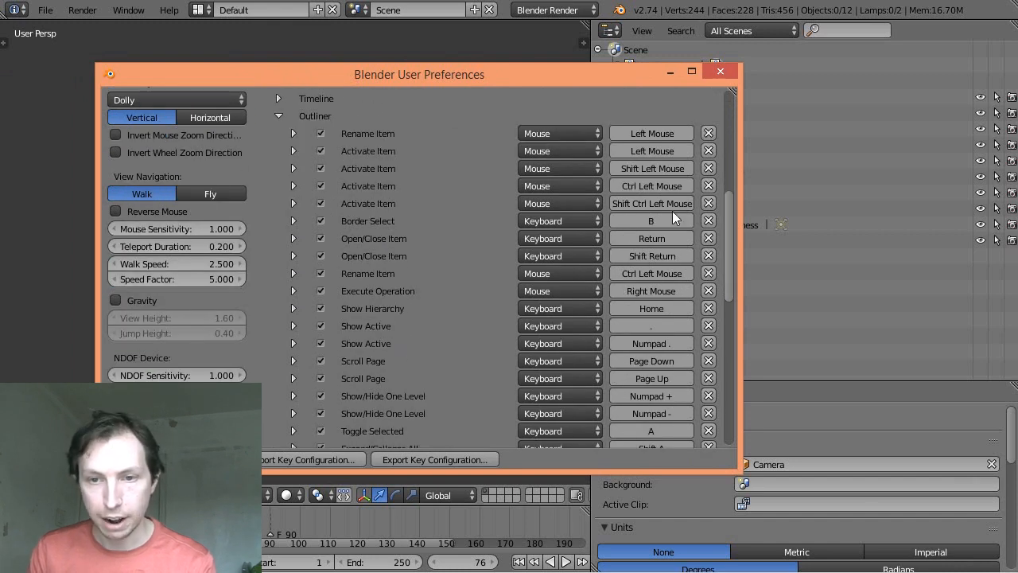
scroll(652, 220, "down", 7)
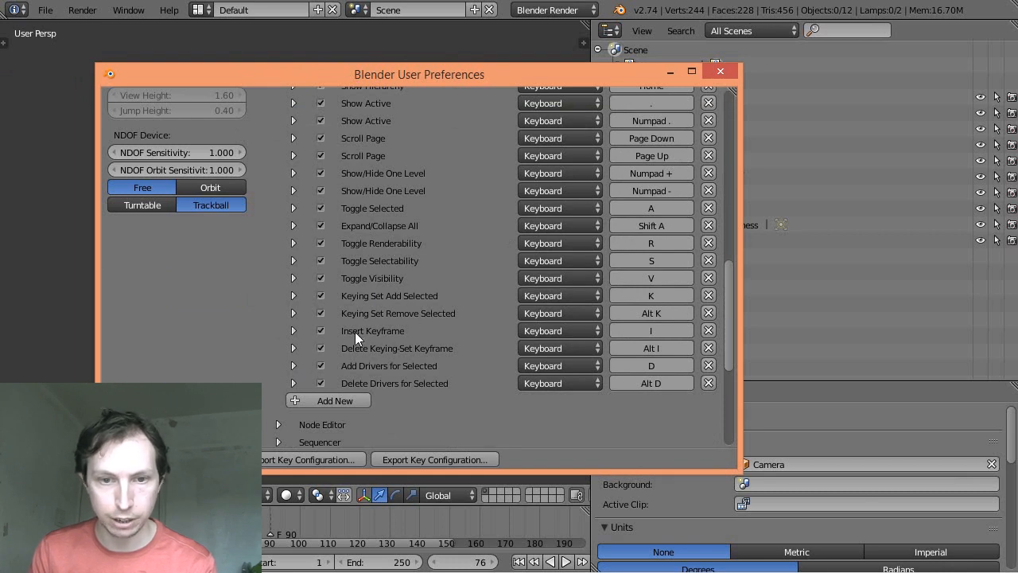
scroll(469, 353, "up", 4)
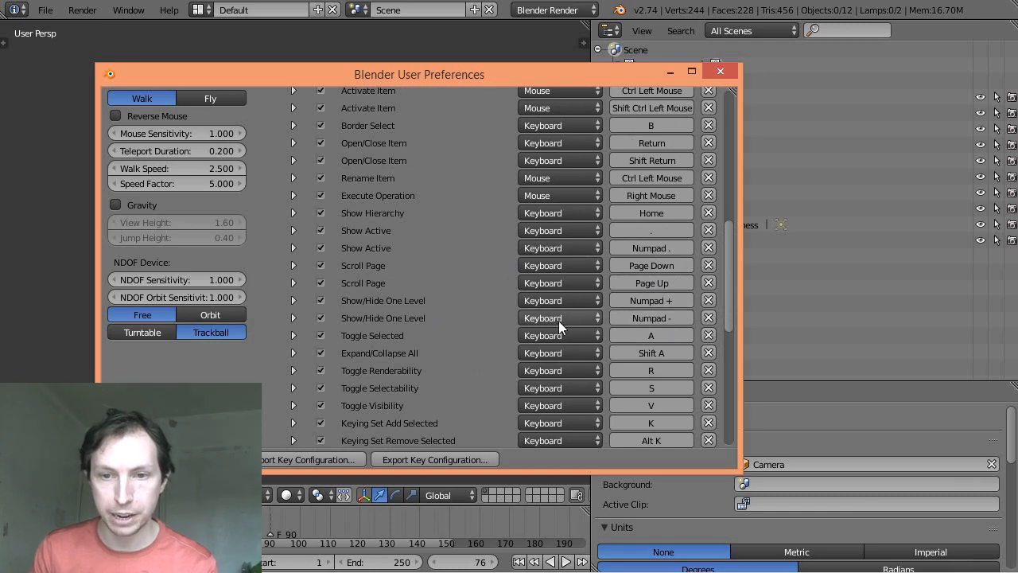
scroll(478, 250, "up", 5)
scroll(419, 271, "down", 2)
scroll(422, 283, "down", 10)
scroll(410, 254, "up", 5)
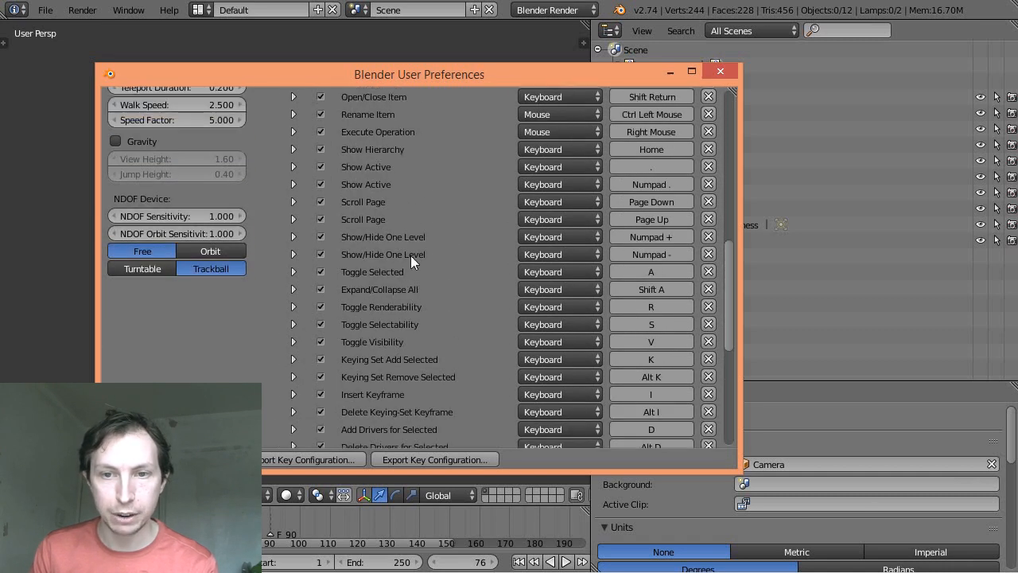
scroll(438, 289, "up", 8)
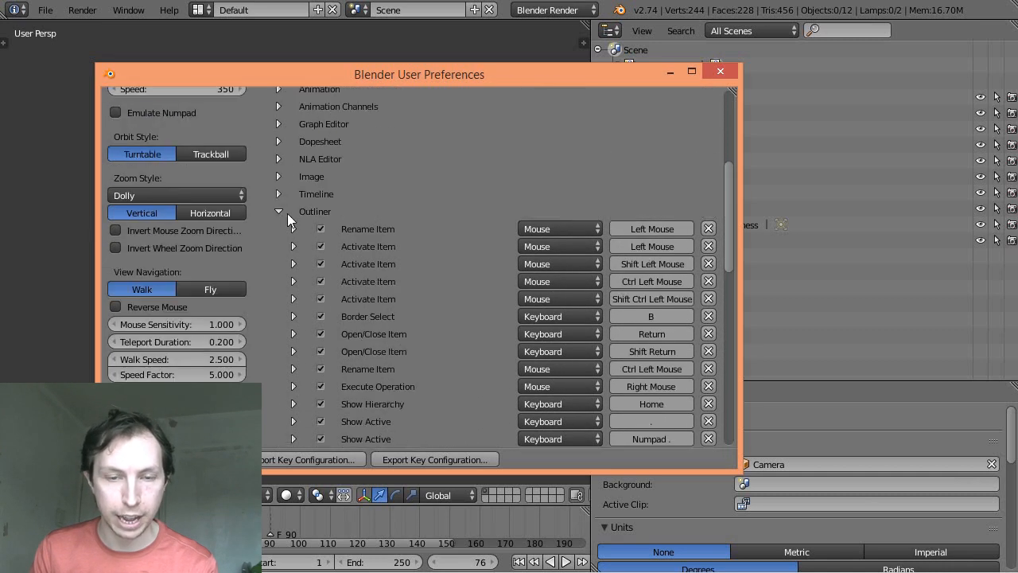
left_click(276, 211)
left_click(720, 71)
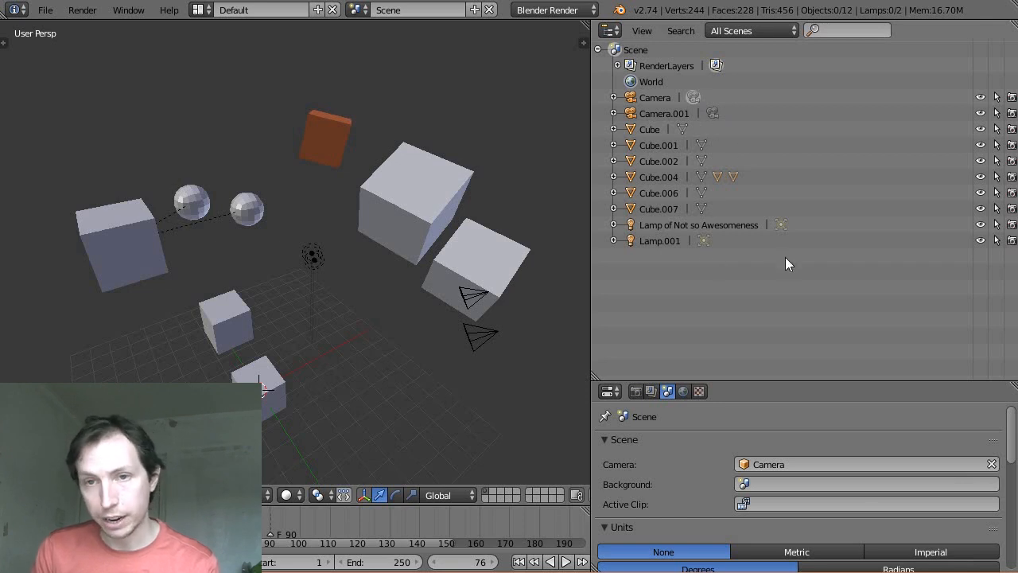
Switch the outliner's display mode to Orphan Data and expand the actions category.
left_click(782, 27)
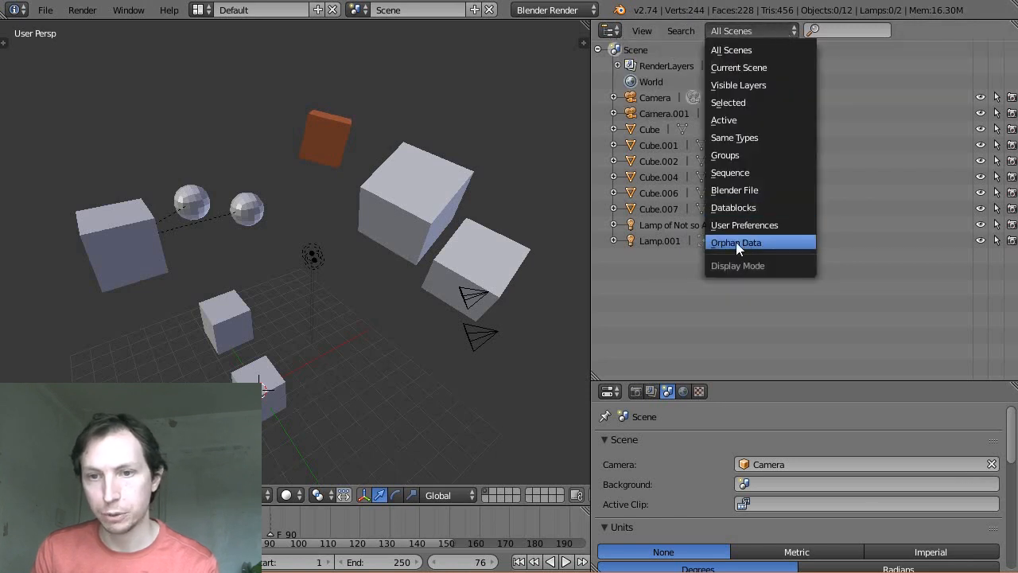
left_click(775, 243)
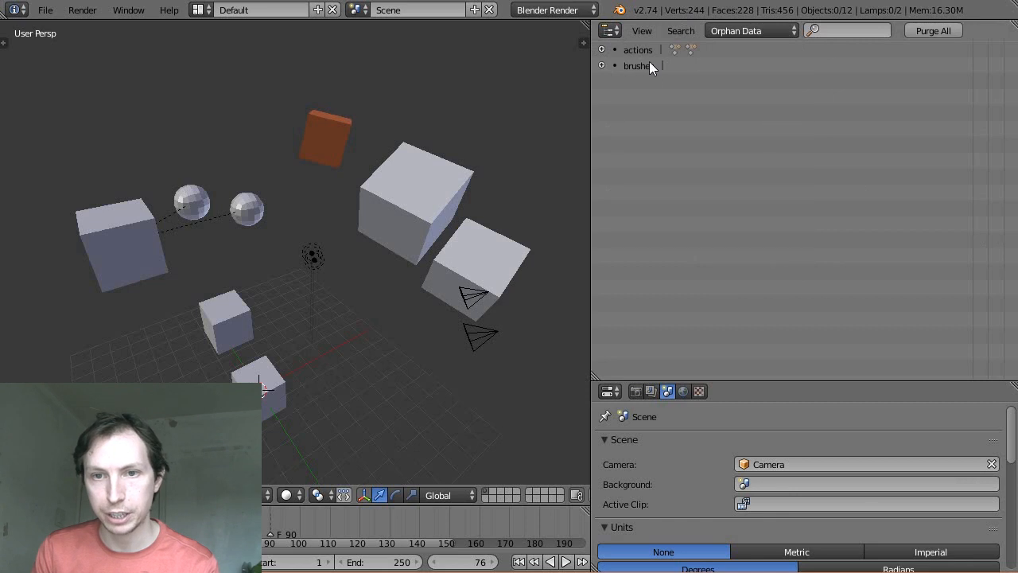
left_click(603, 66)
left_click(602, 66)
left_click(602, 51)
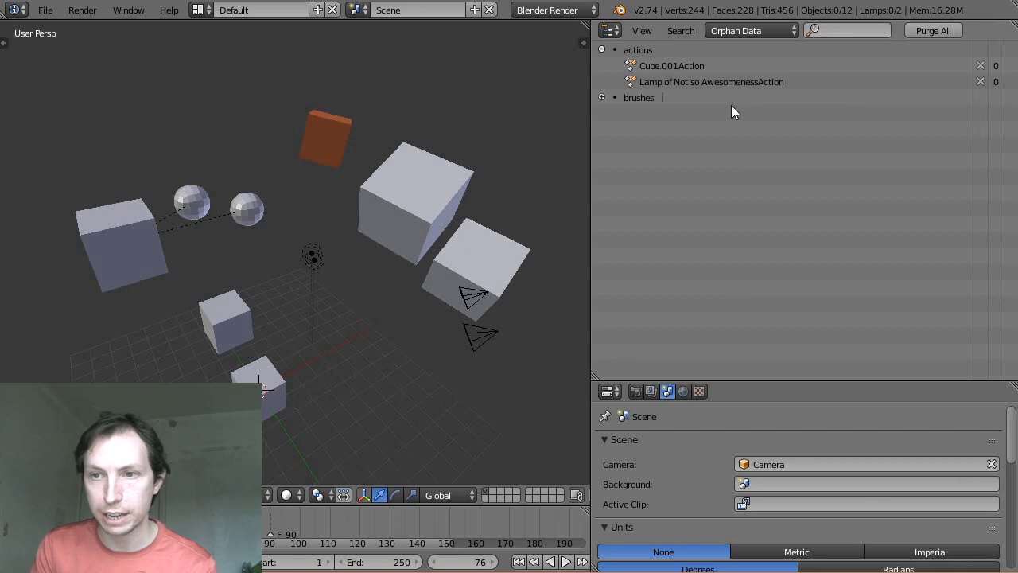
Purge all unused datablocks listed in the outliner's Orphan Data mode.
left_click(937, 29)
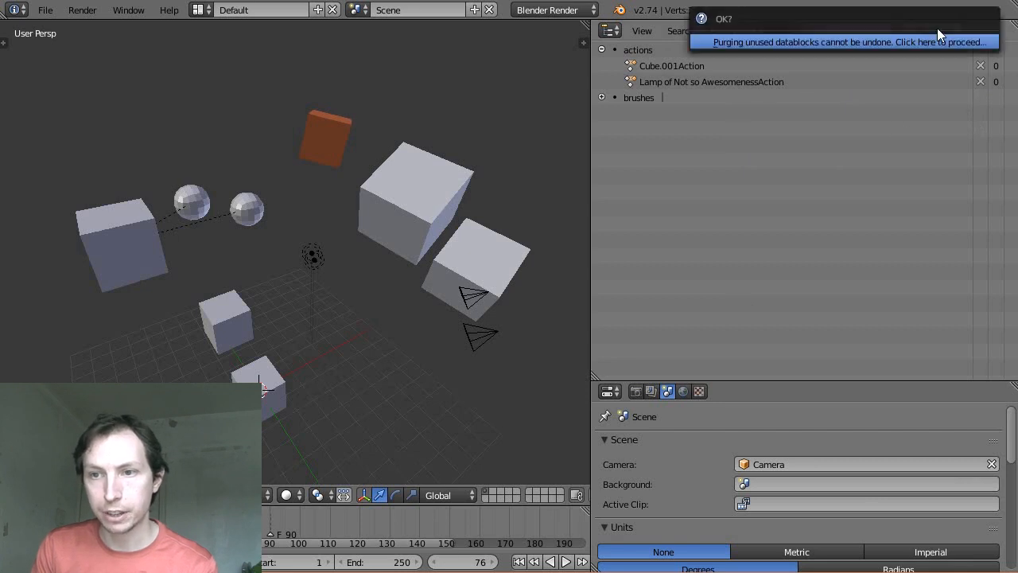
left_click(884, 43)
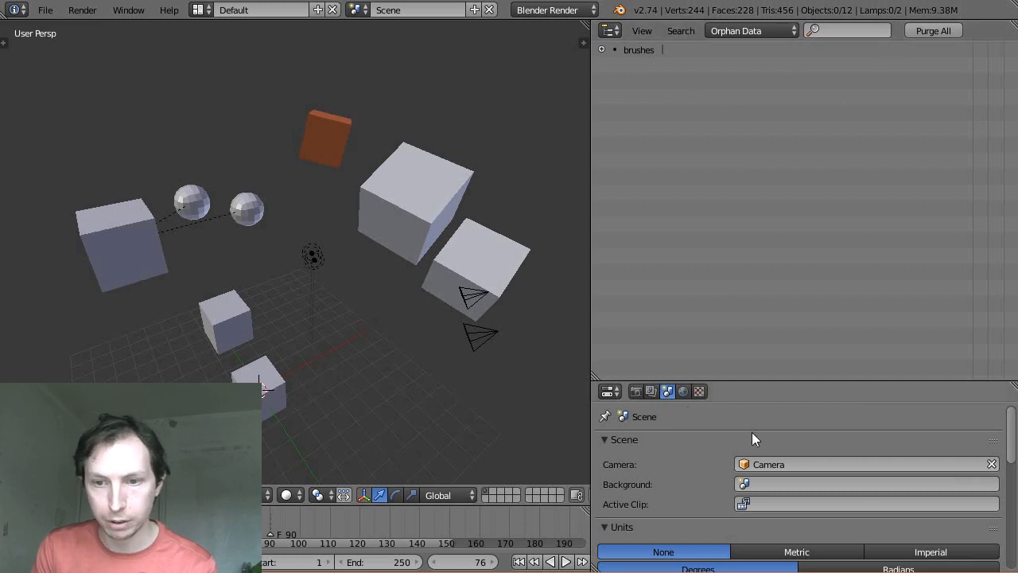
Select the cube beside the two cameras, add a new texture to its awesome material and enlarge the properties area.
right_click(456, 272)
left_click(779, 391)
scroll(764, 476, "down", 2)
scroll(737, 487, "up", 2)
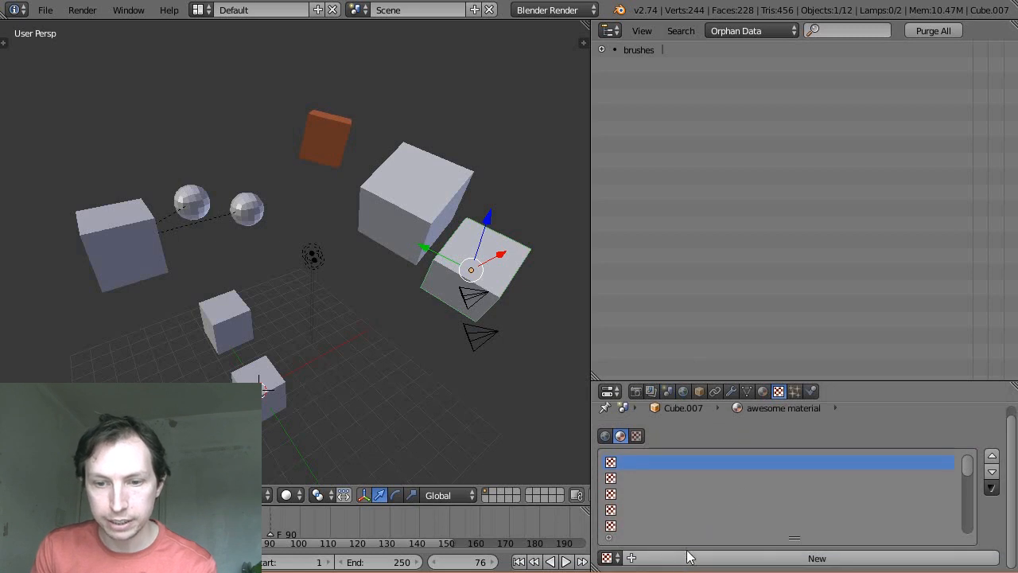
left_click(736, 560)
scroll(766, 520, "down", 1)
scroll(764, 512, "up", 1)
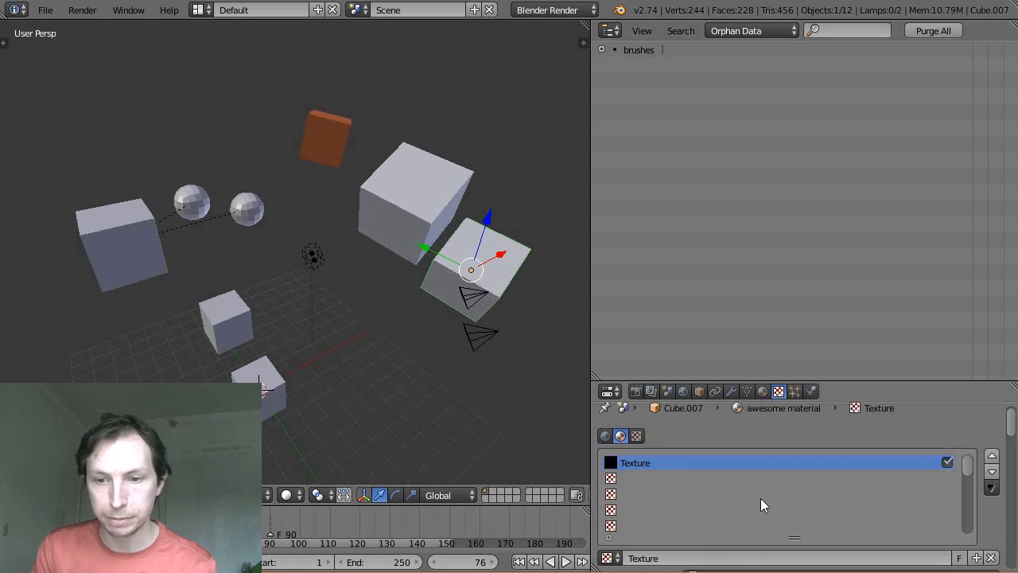
left_click_drag(748, 382, 736, 195)
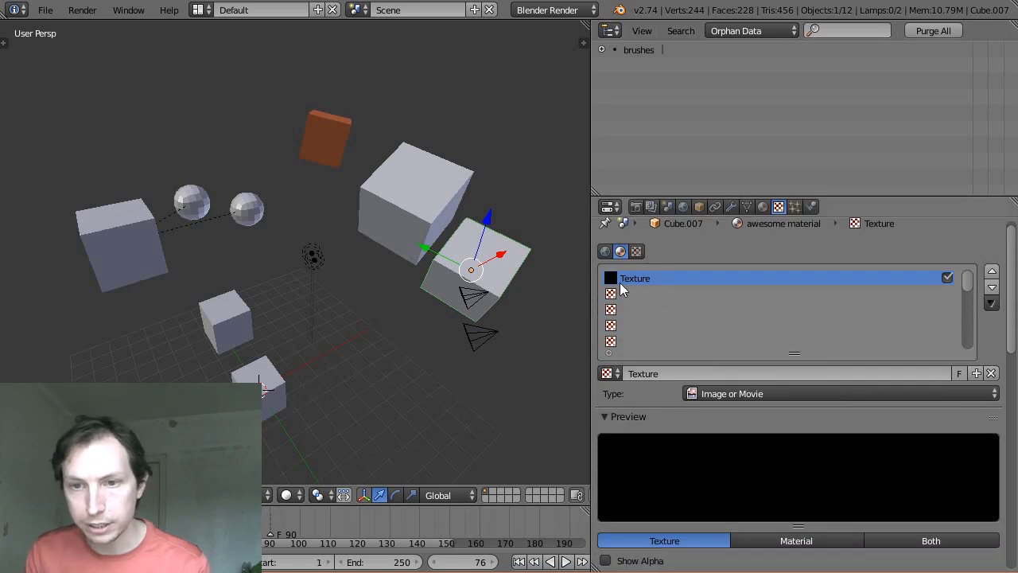
Set the new texture's type to Clouds and rename it cloudsexample.
scroll(800, 484, "down", 4)
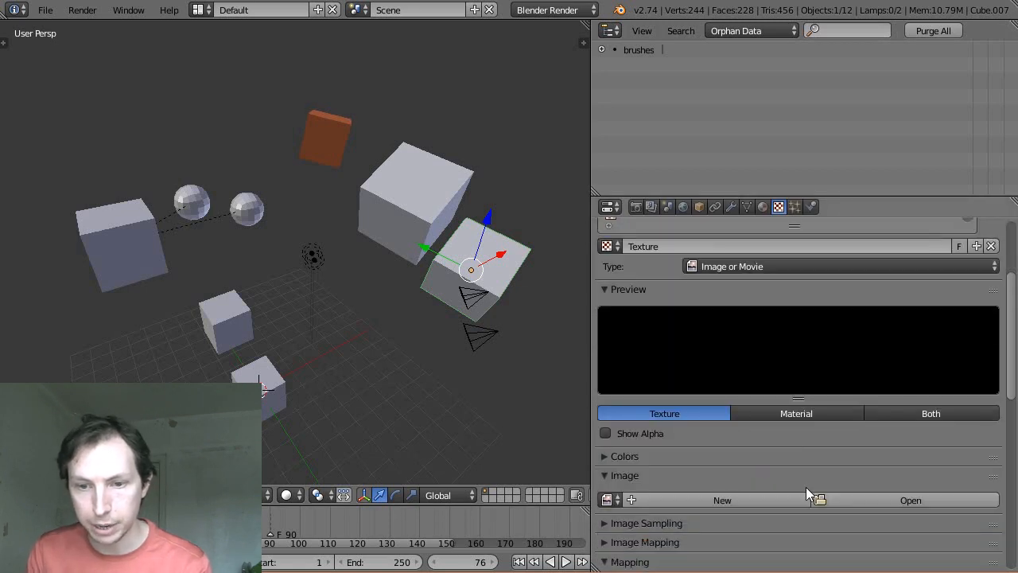
scroll(756, 364, "up", 3)
left_click(756, 364)
left_click(754, 308)
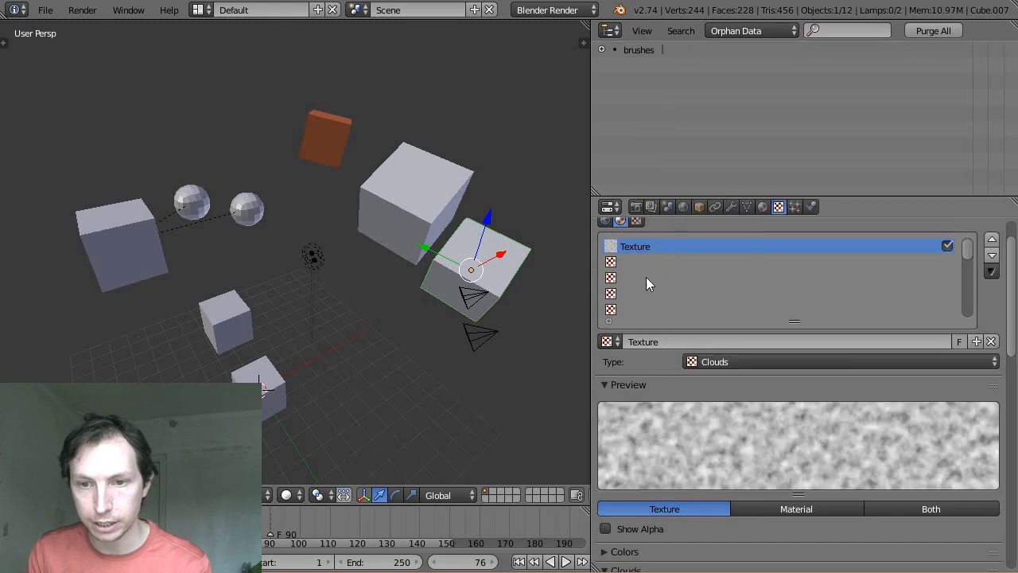
scroll(740, 454, "down", 4)
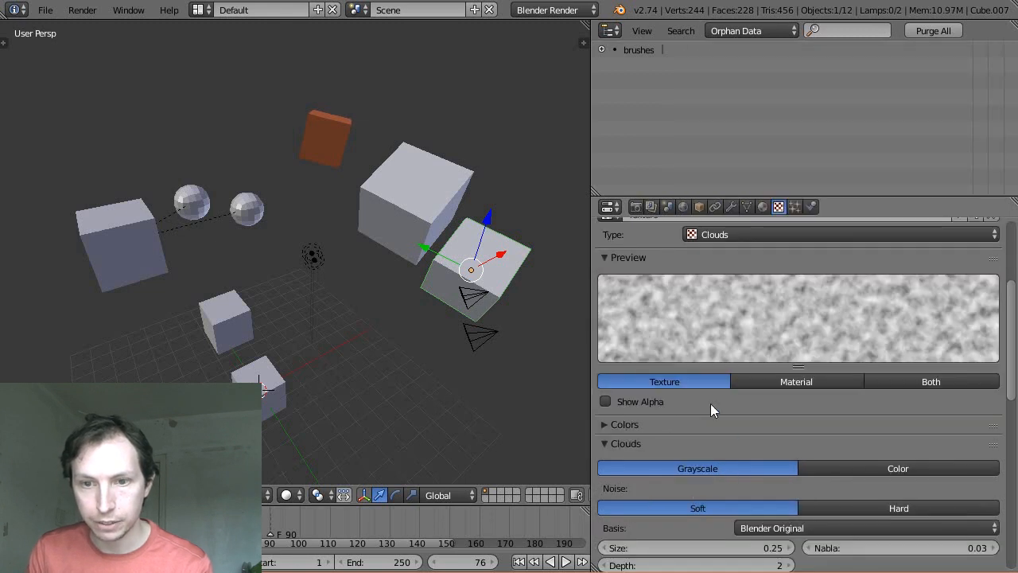
scroll(724, 427, "up", 5)
left_click(684, 373)
type("cloudsexample")
key("Return")
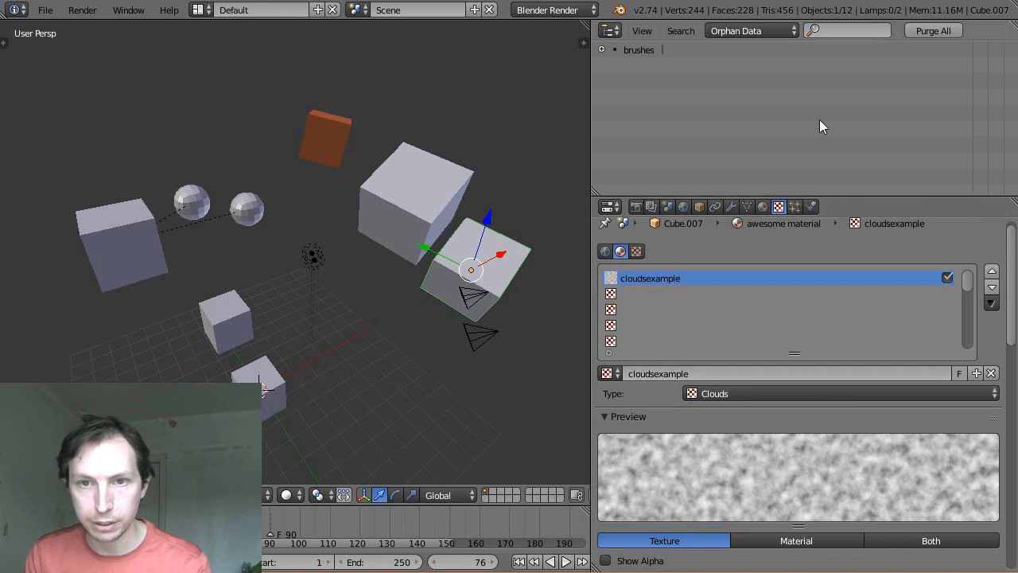
Unlink the cloudsexample texture from the material and expand the textures category in the orphan data.
left_click(992, 376)
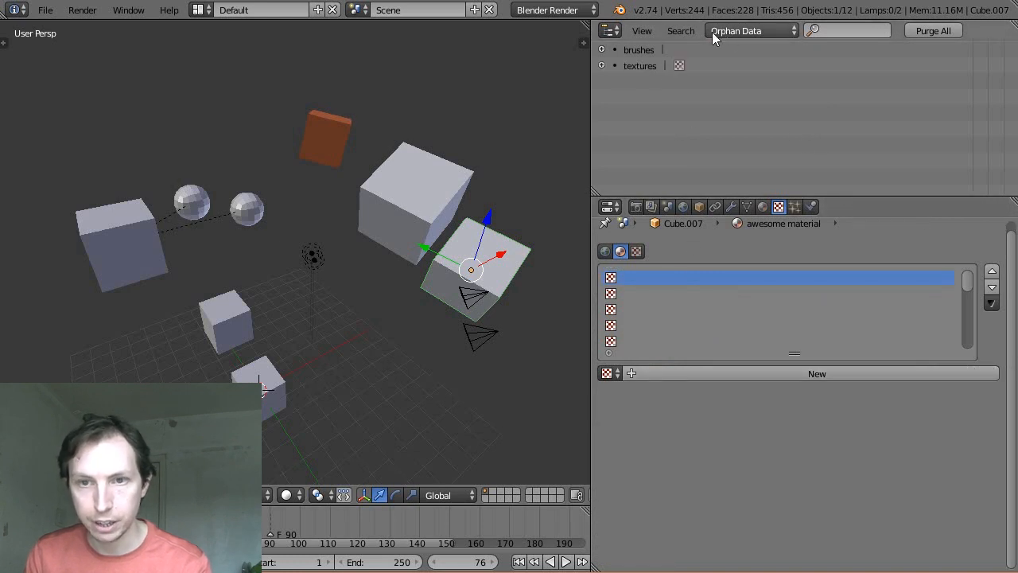
left_click(601, 66)
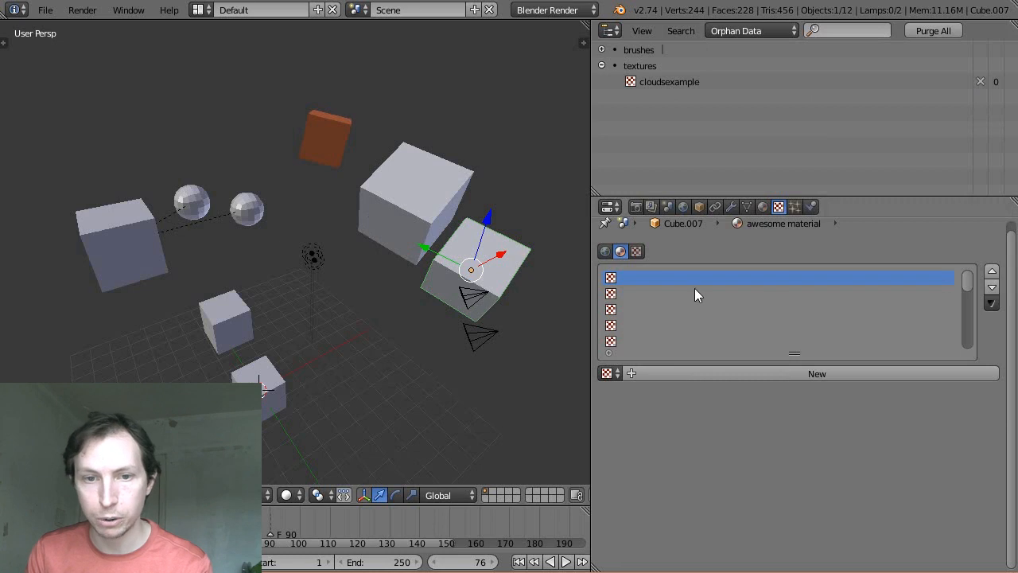
Reassign the orphaned cloudsexample texture to the first texture slot of the awesome material.
left_click(608, 373)
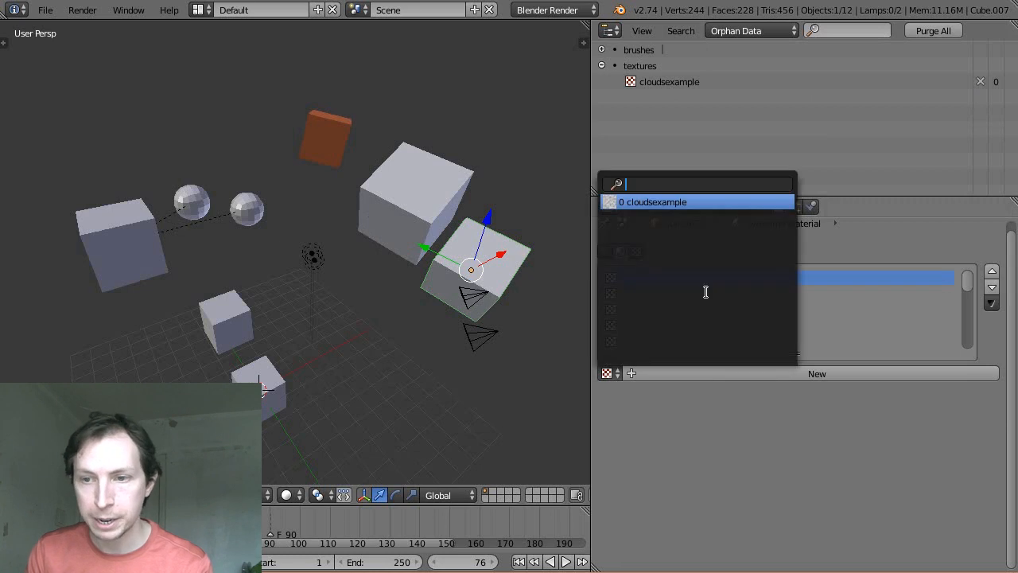
left_click(723, 204)
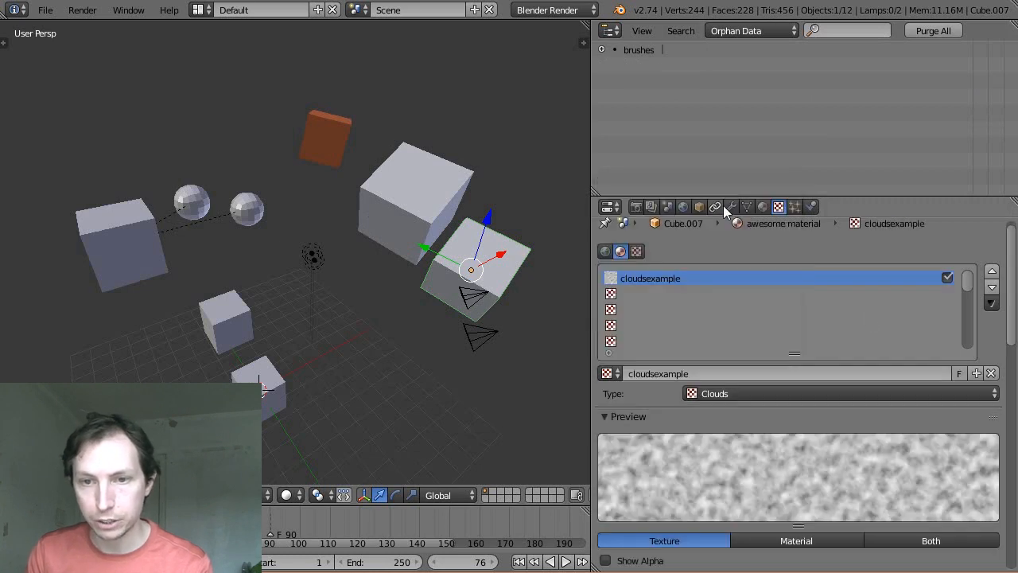
left_click(749, 31)
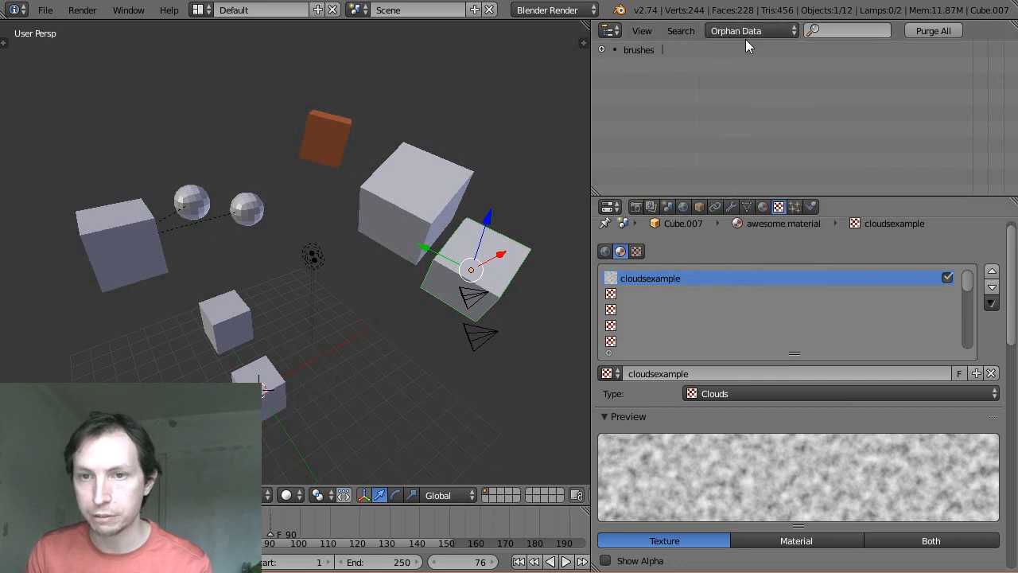
Unlink the cloudsexample texture from the awesome material and purge all orphan data.
left_click(990, 373)
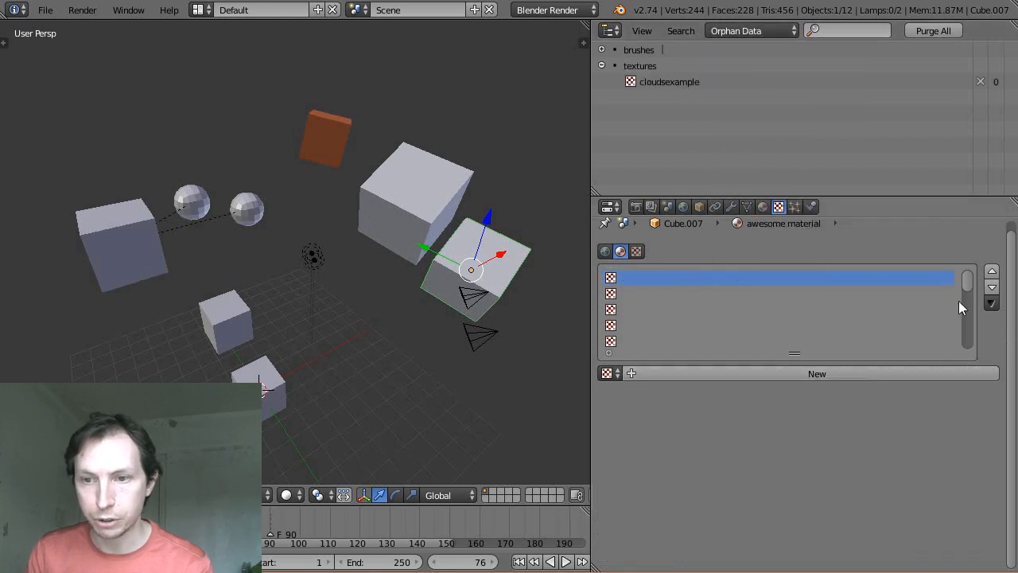
left_click(934, 30)
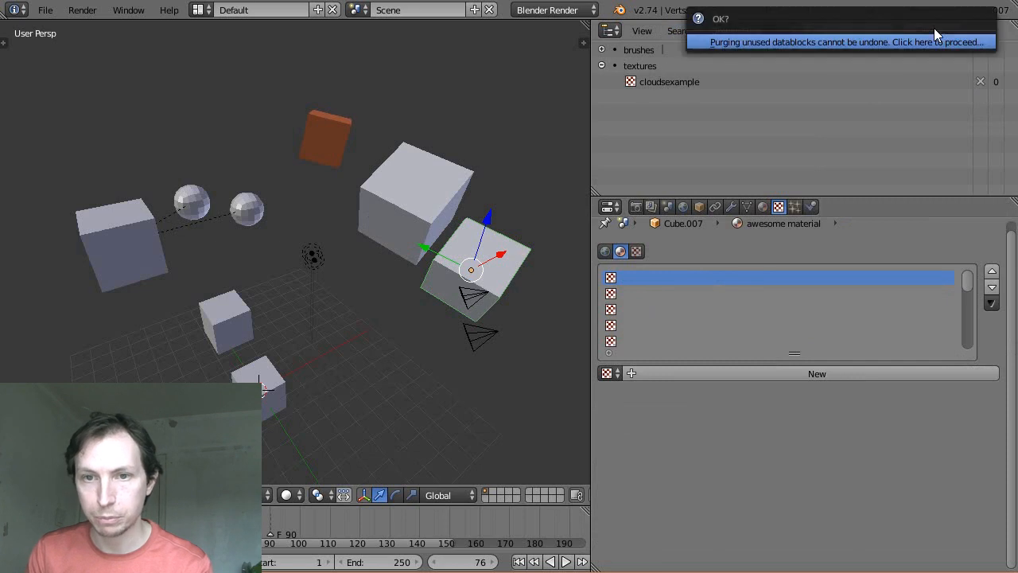
left_click(903, 37)
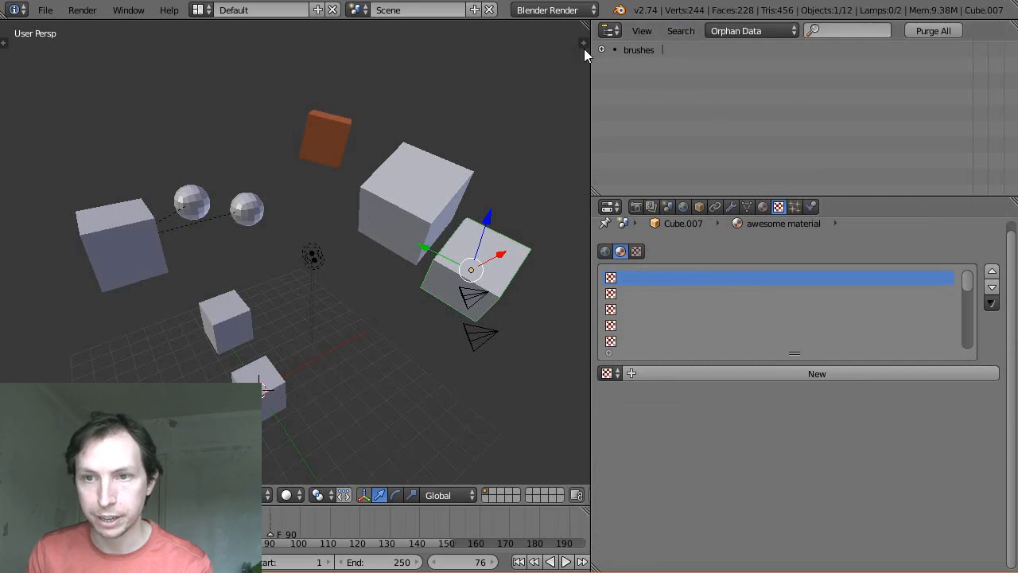
Switch the outliner's display mode to All Scenes and turn off its Sort Alphabetically option.
left_click(740, 30)
left_click(752, 50)
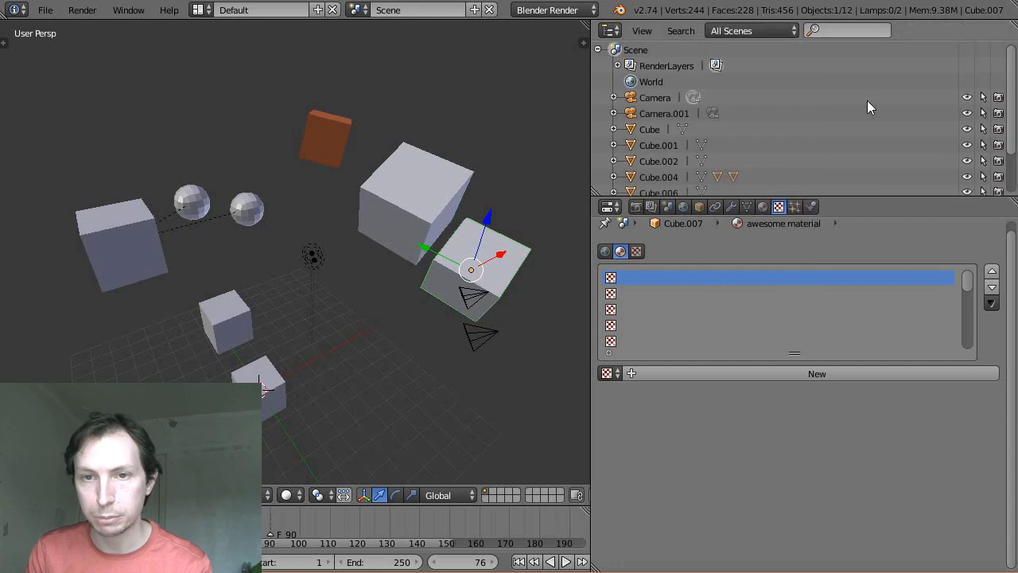
left_click(643, 32)
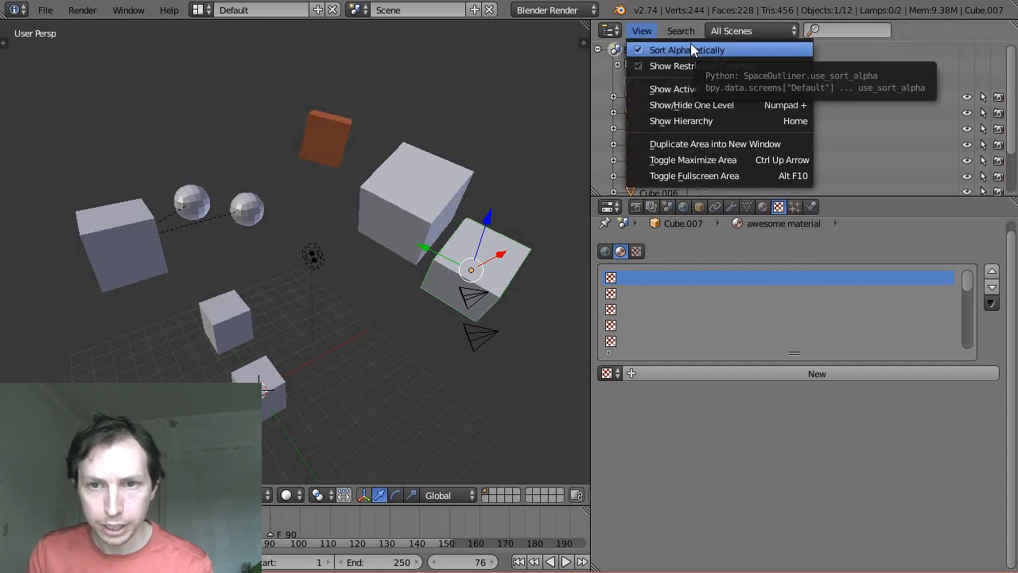
left_click(693, 50)
scroll(668, 169, "down", 3)
scroll(696, 160, "up", 3)
left_click(642, 31)
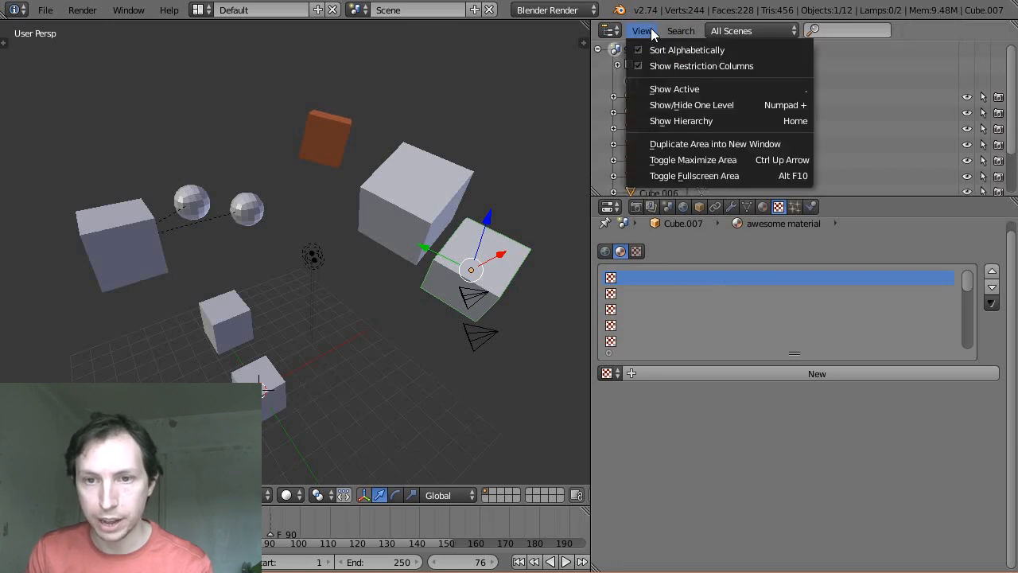
left_click(694, 50)
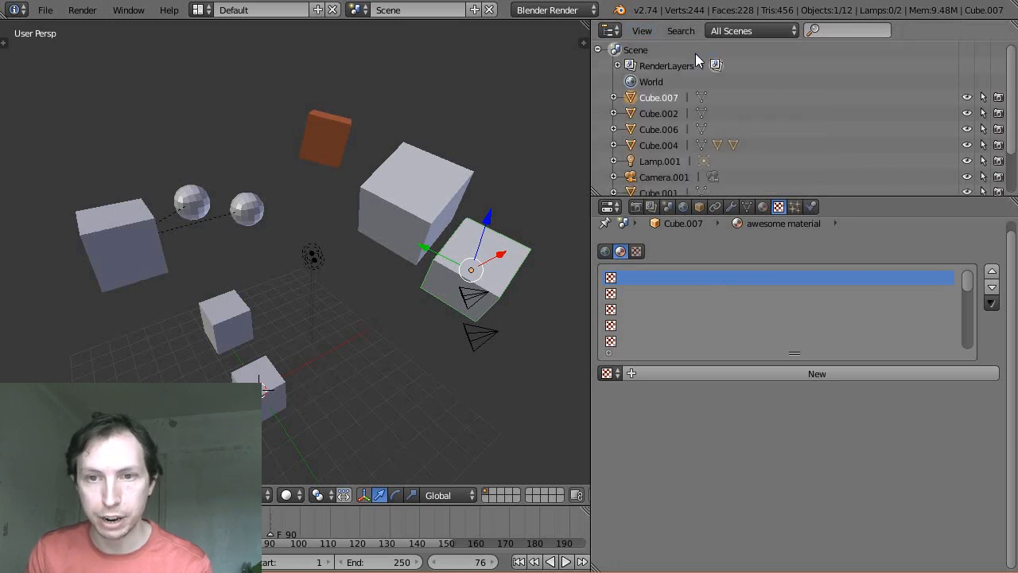
Examine the order of the unsorted outliner list, selecting Cube.006, Cube and Lamp.001 in turn.
left_click(663, 129)
scroll(666, 151, "down", 1)
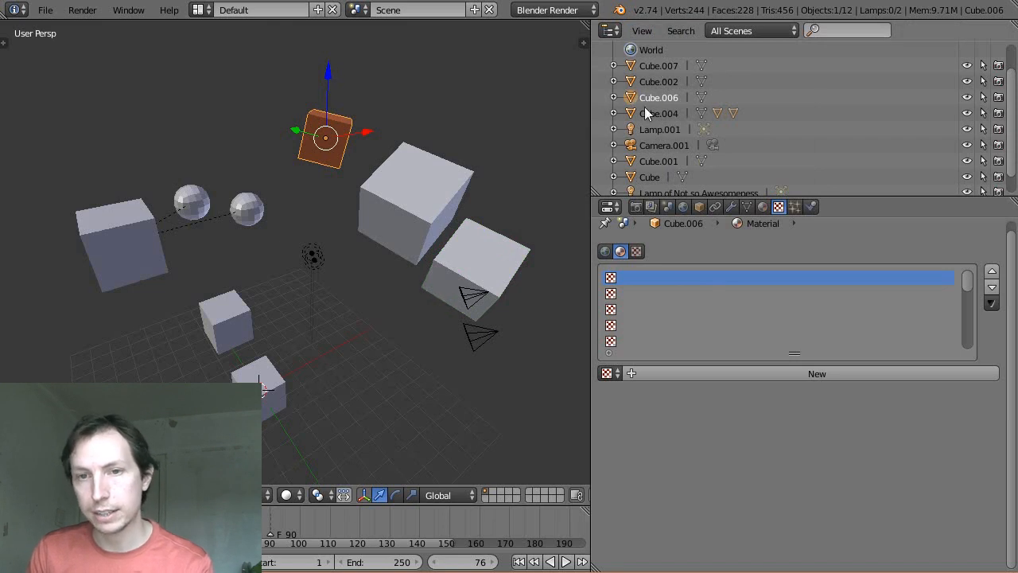
scroll(660, 75, "up", 1)
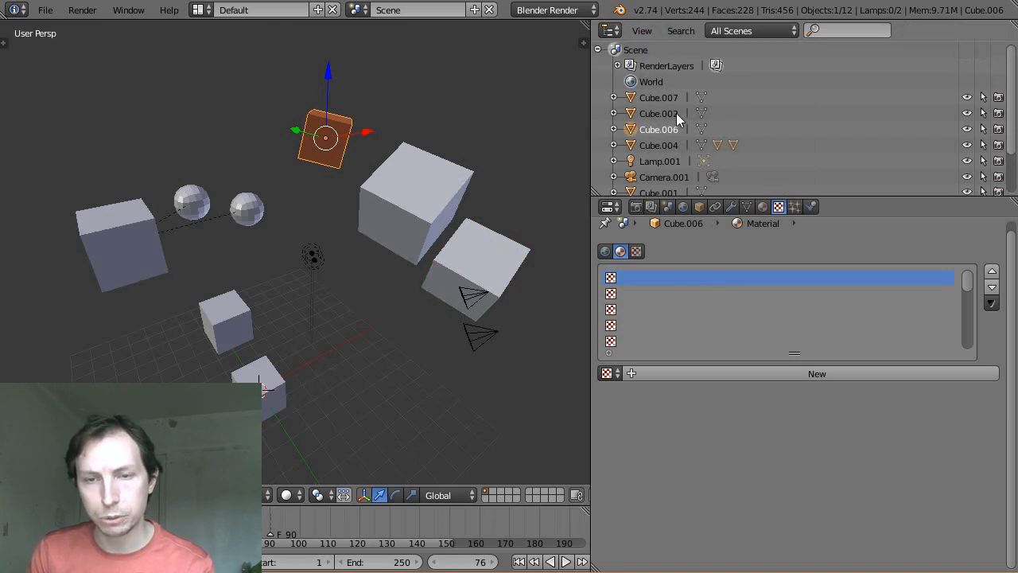
scroll(670, 131, "down", 2)
scroll(664, 142, "up", 2)
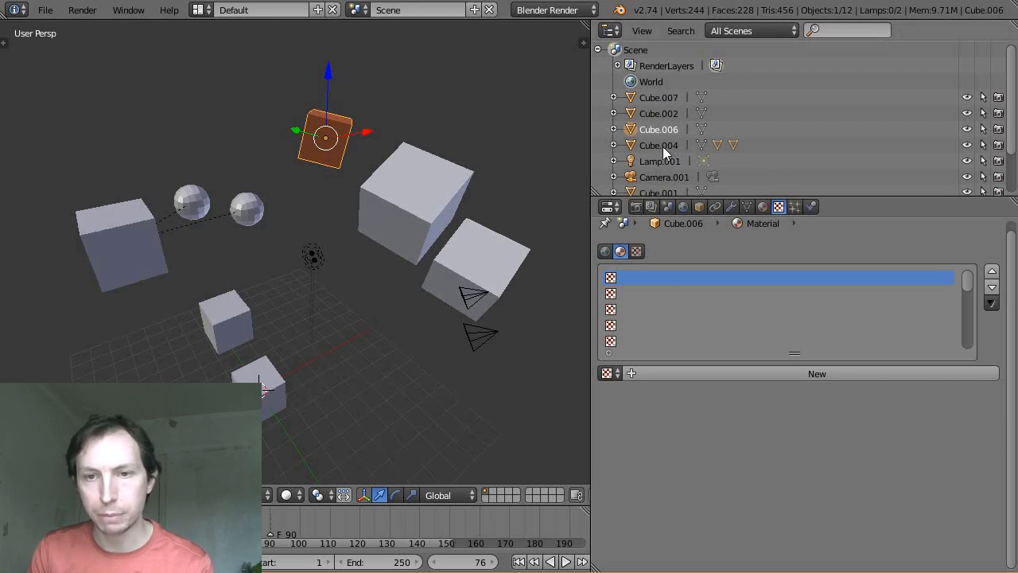
scroll(657, 164, "down", 3)
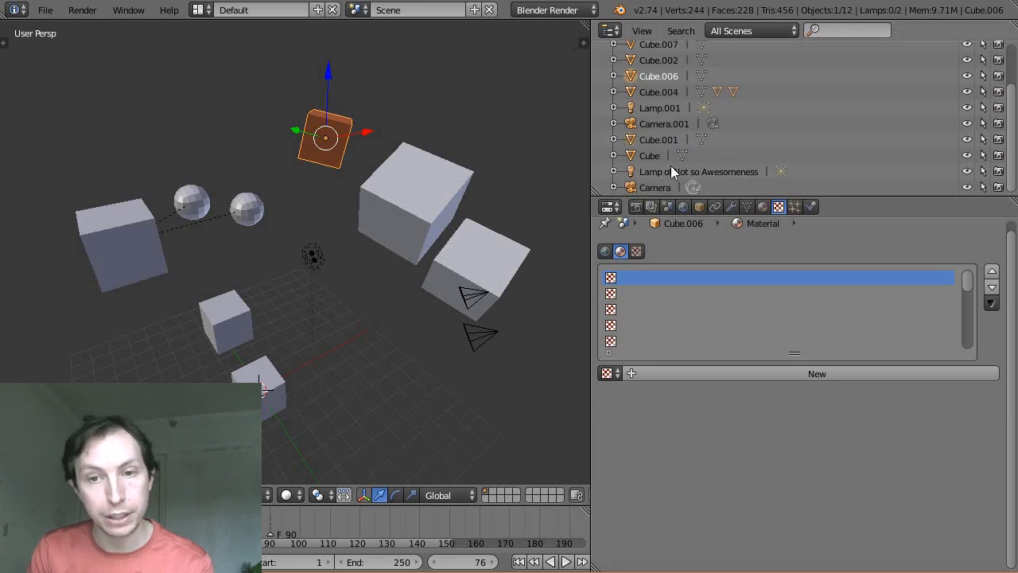
left_click(649, 155)
scroll(657, 144, "up", 2)
scroll(657, 144, "down", 2)
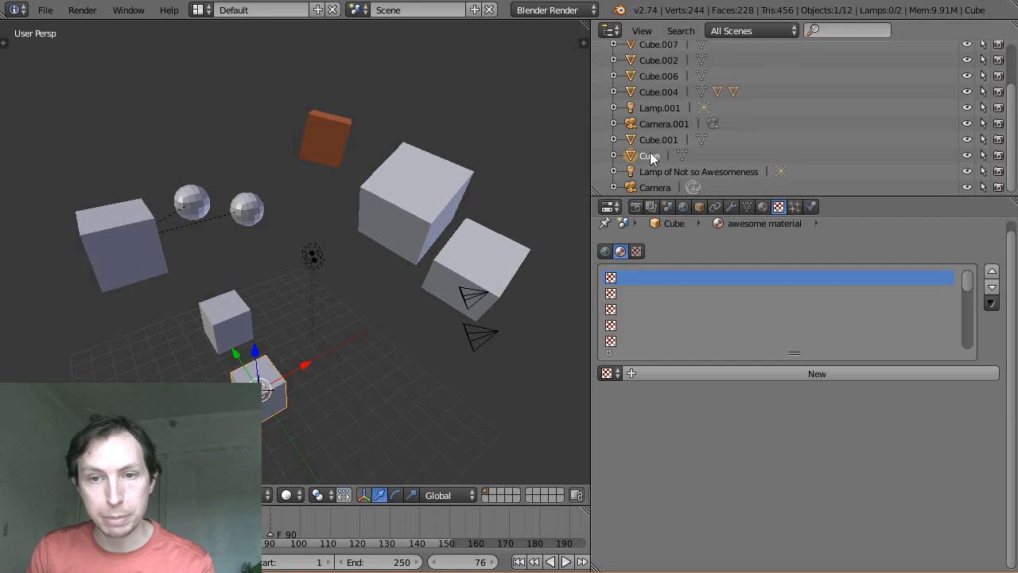
left_click(649, 108)
scroll(673, 128, "up", 3)
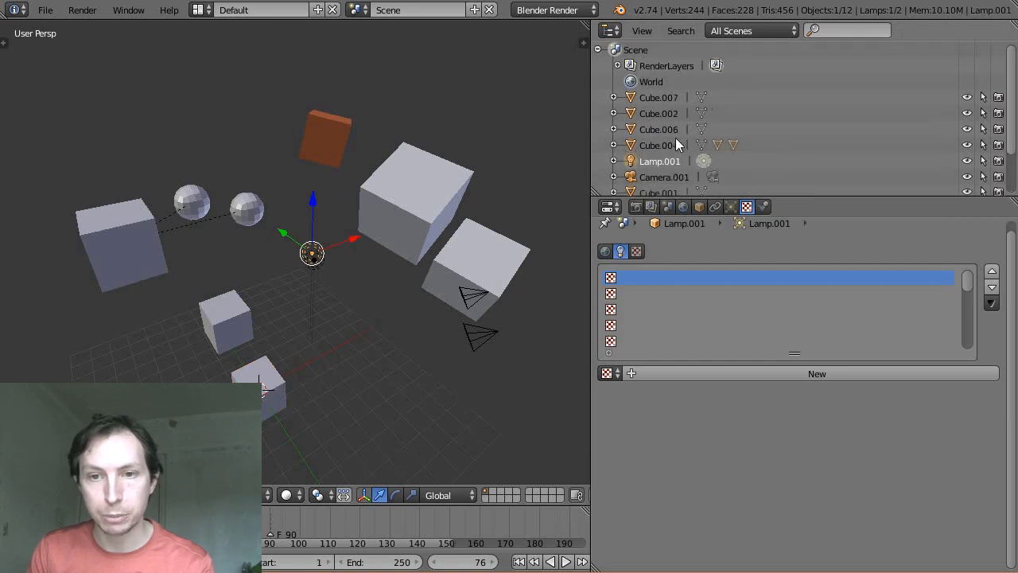
Turn the outliner's Sort Alphabetically option back on and reopen its view options.
left_click(644, 32)
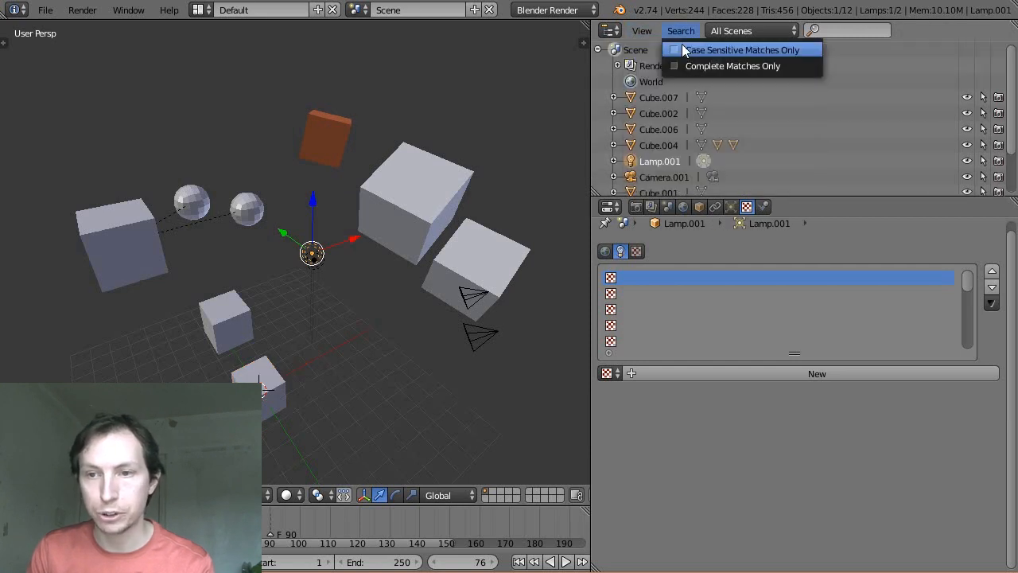
left_click(656, 49)
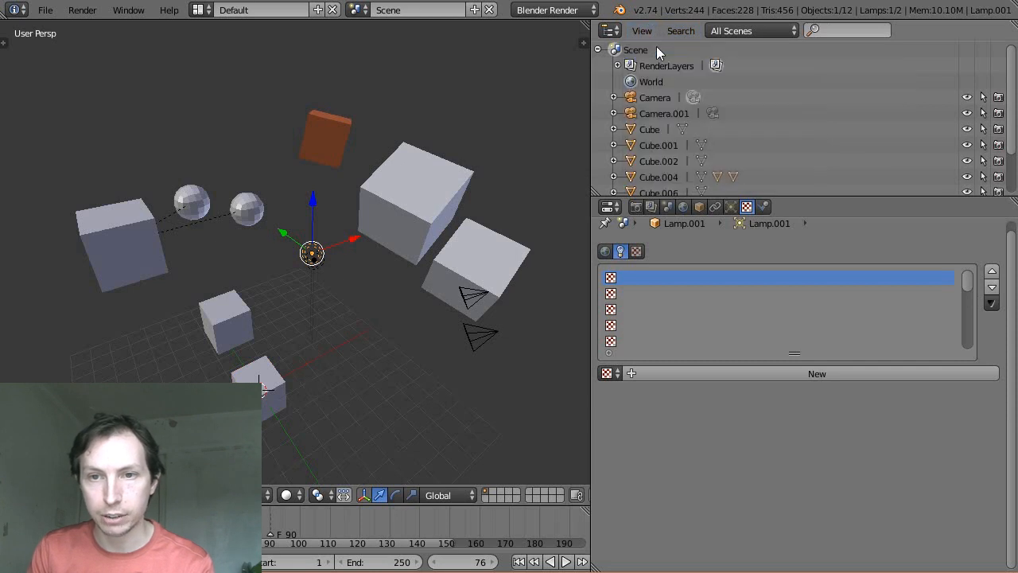
left_click(646, 32)
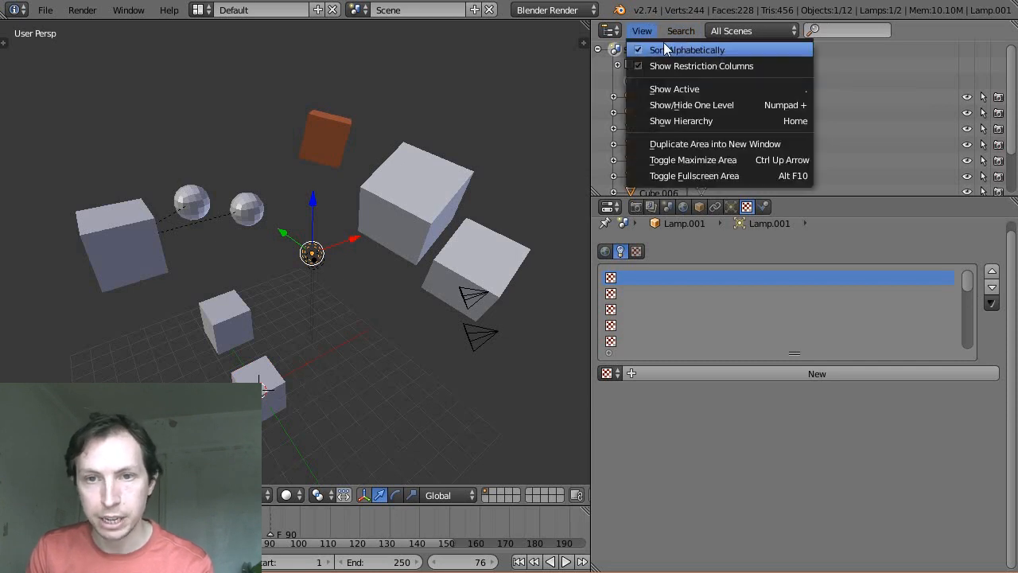